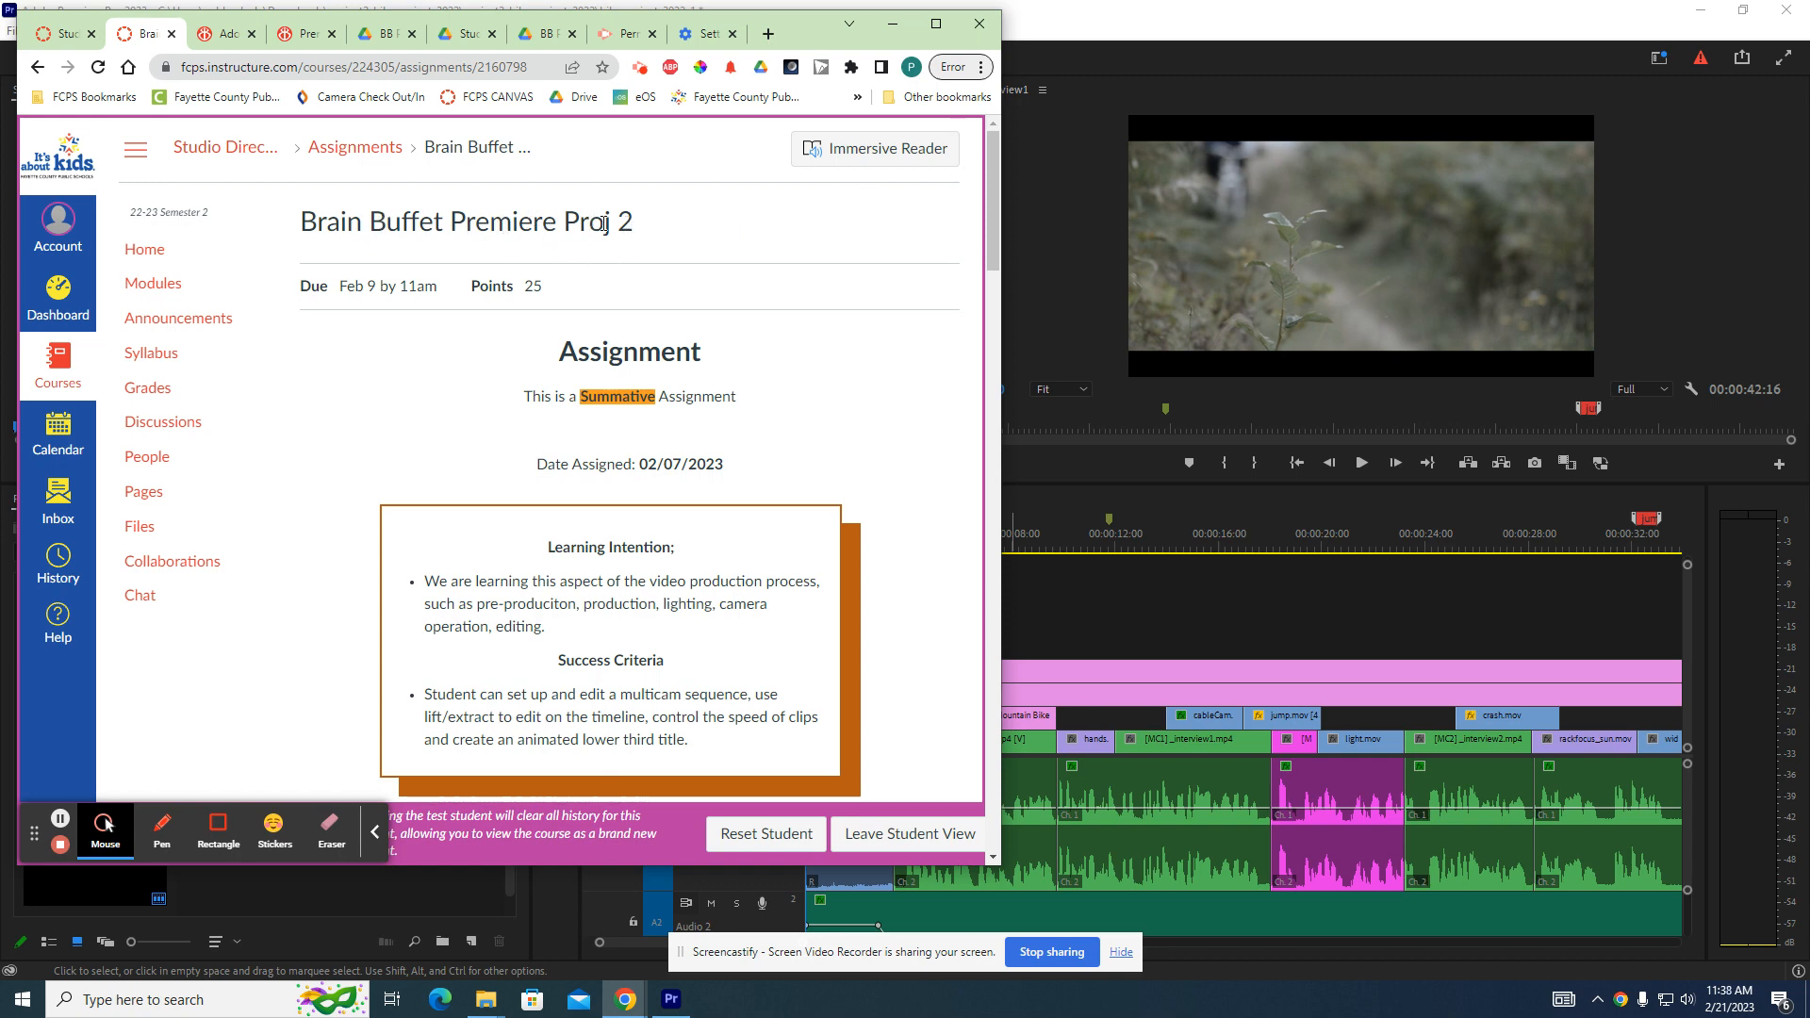
# Review the Brain Buffet Premiere Proj 2 assignment, highlighting the screenshot and exported .mp4 requirements and viewing the example submission.
pyautogui.moveTo(993, 157); pyautogui.dragTo(992, 158)
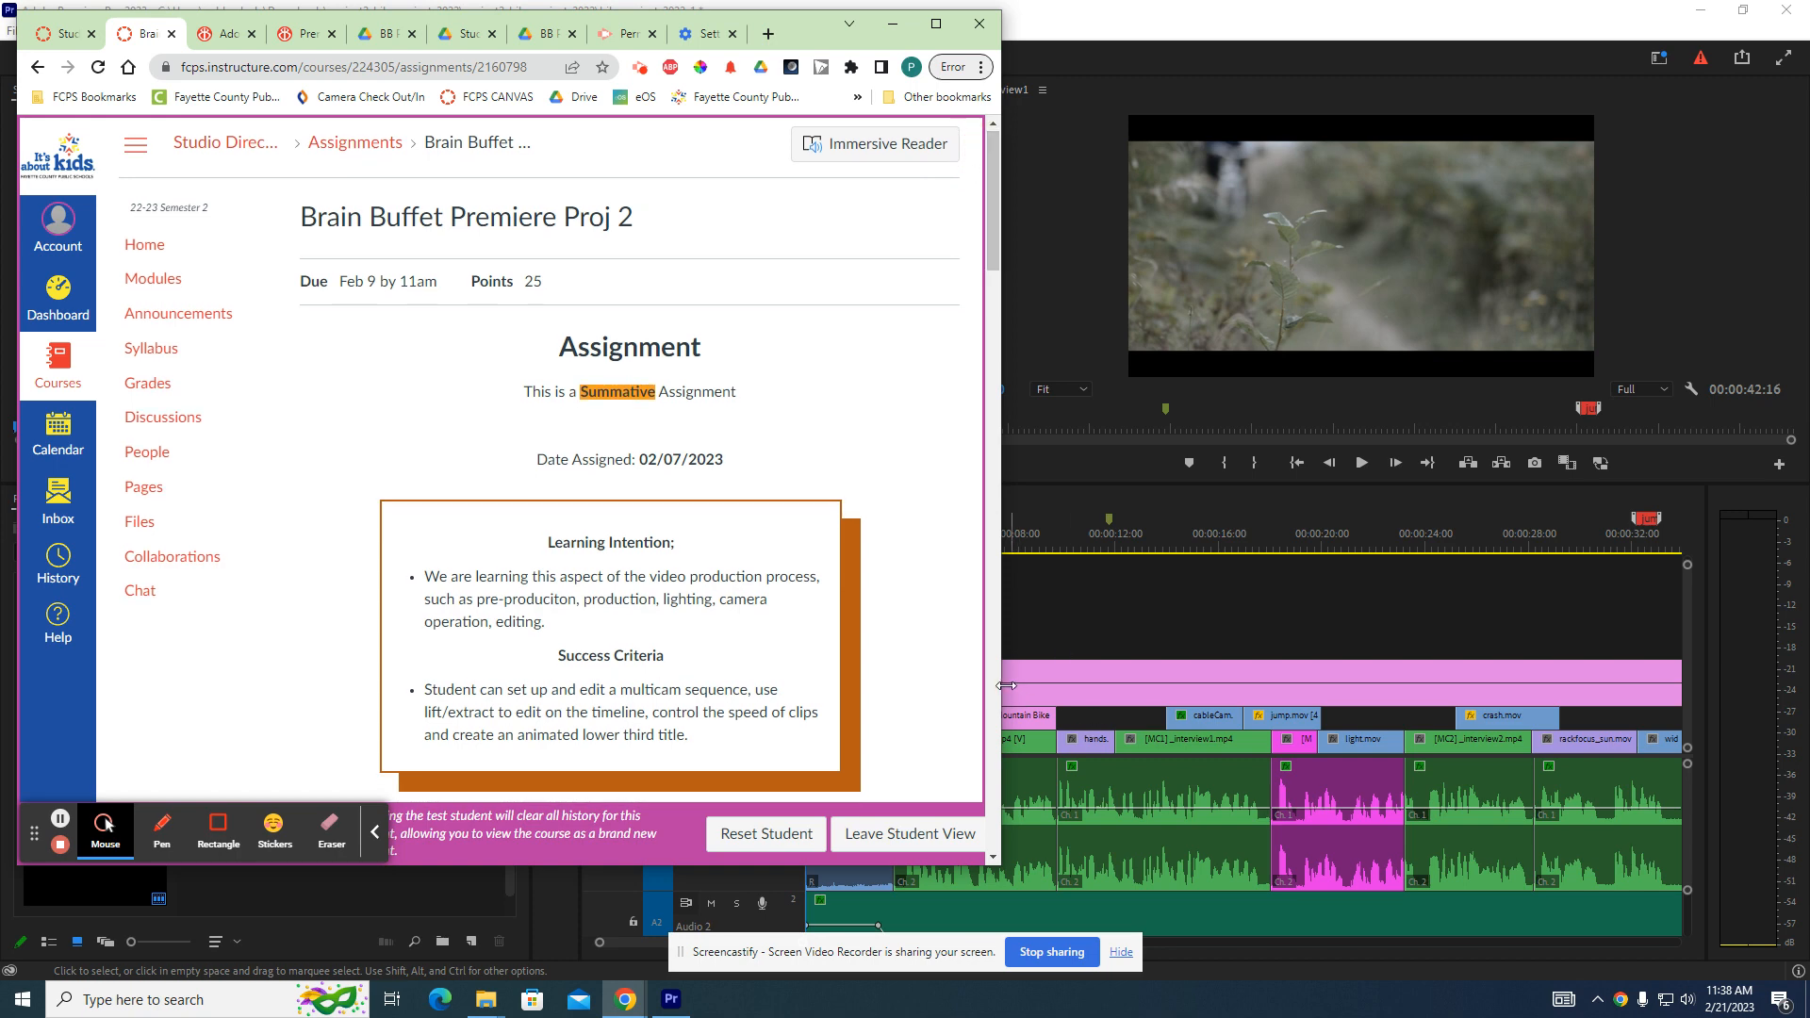
pyautogui.moveTo(1006, 685); pyautogui.dragTo(1040, 680)
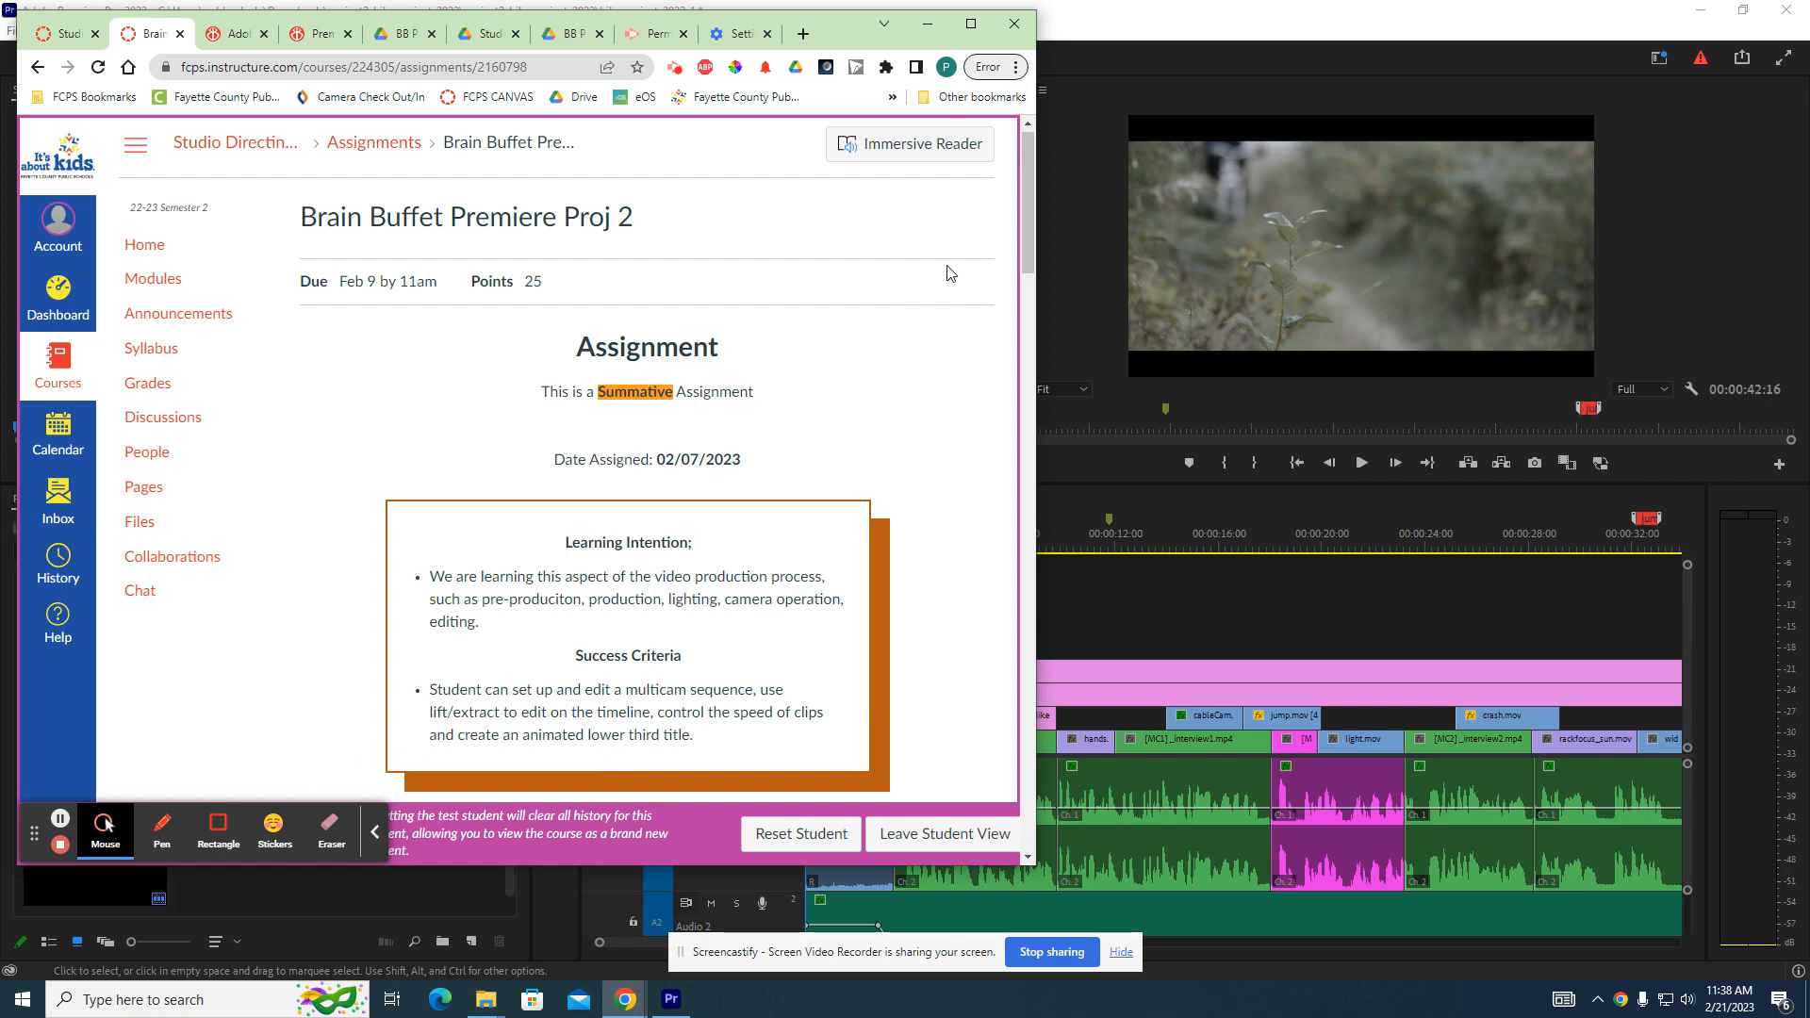
pyautogui.moveTo(1028, 202); pyautogui.dragTo(1034, 530)
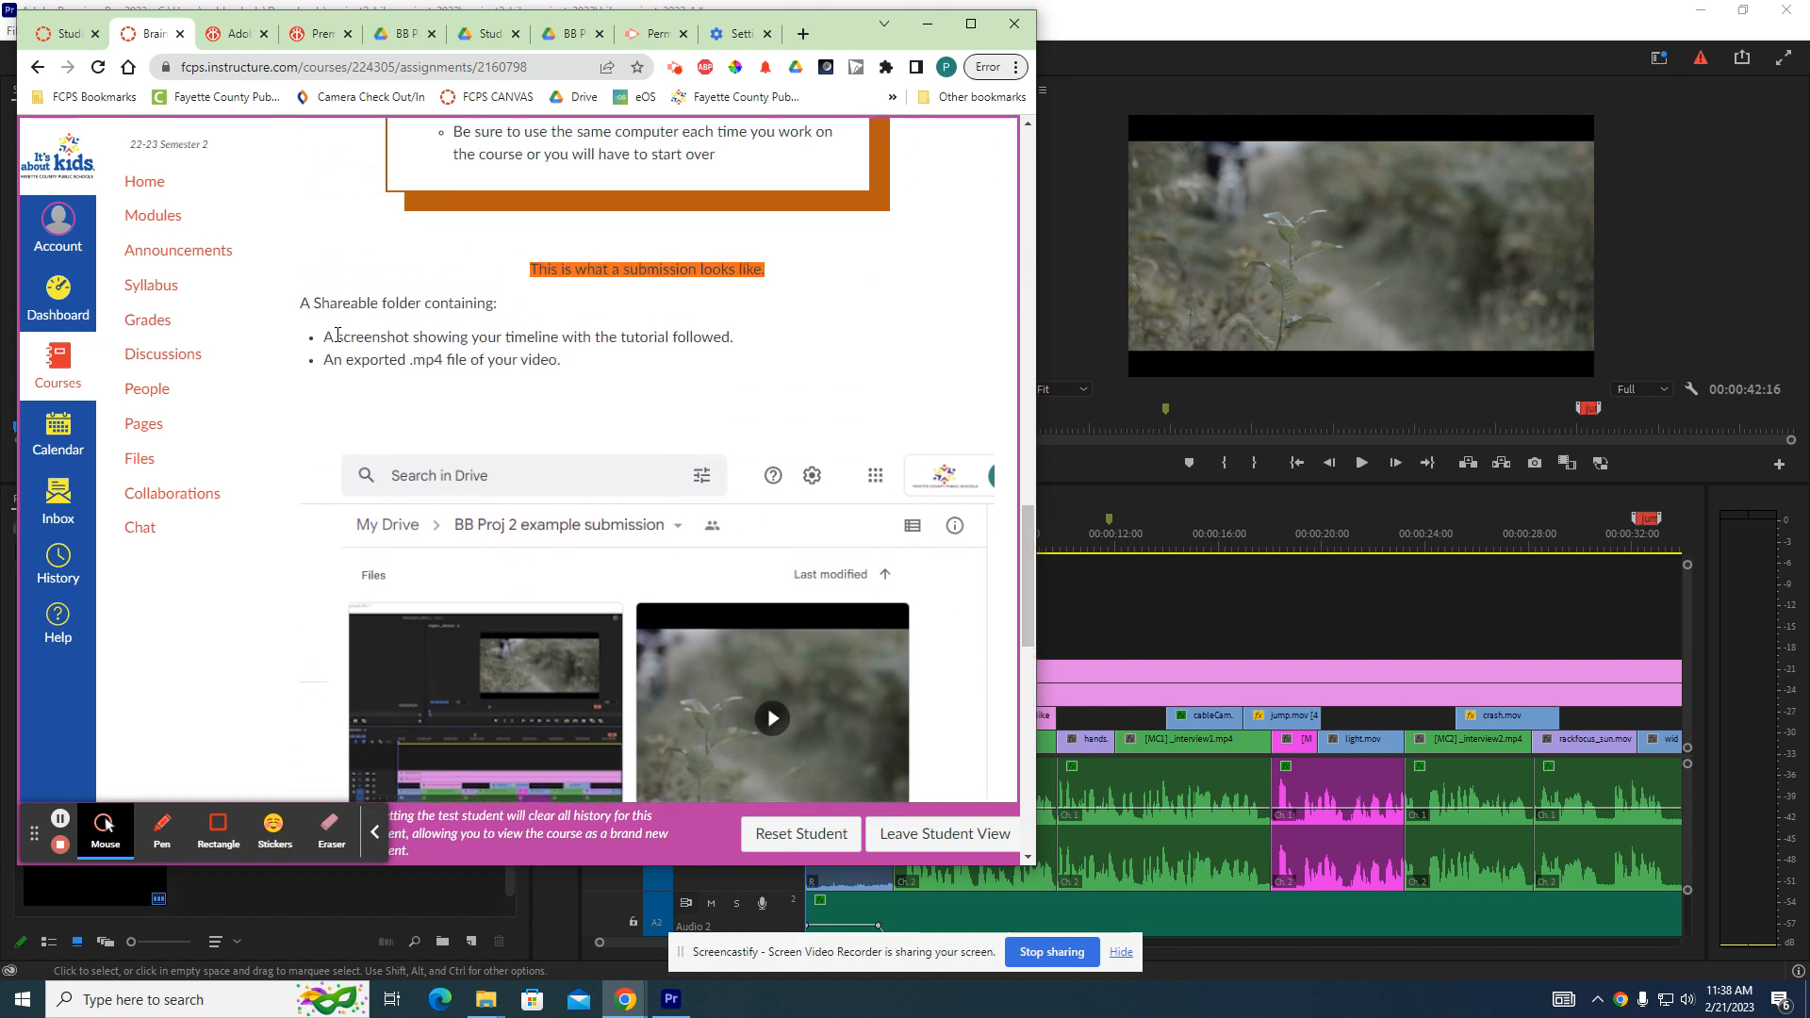
pyautogui.moveTo(326, 336); pyautogui.dragTo(788, 341)
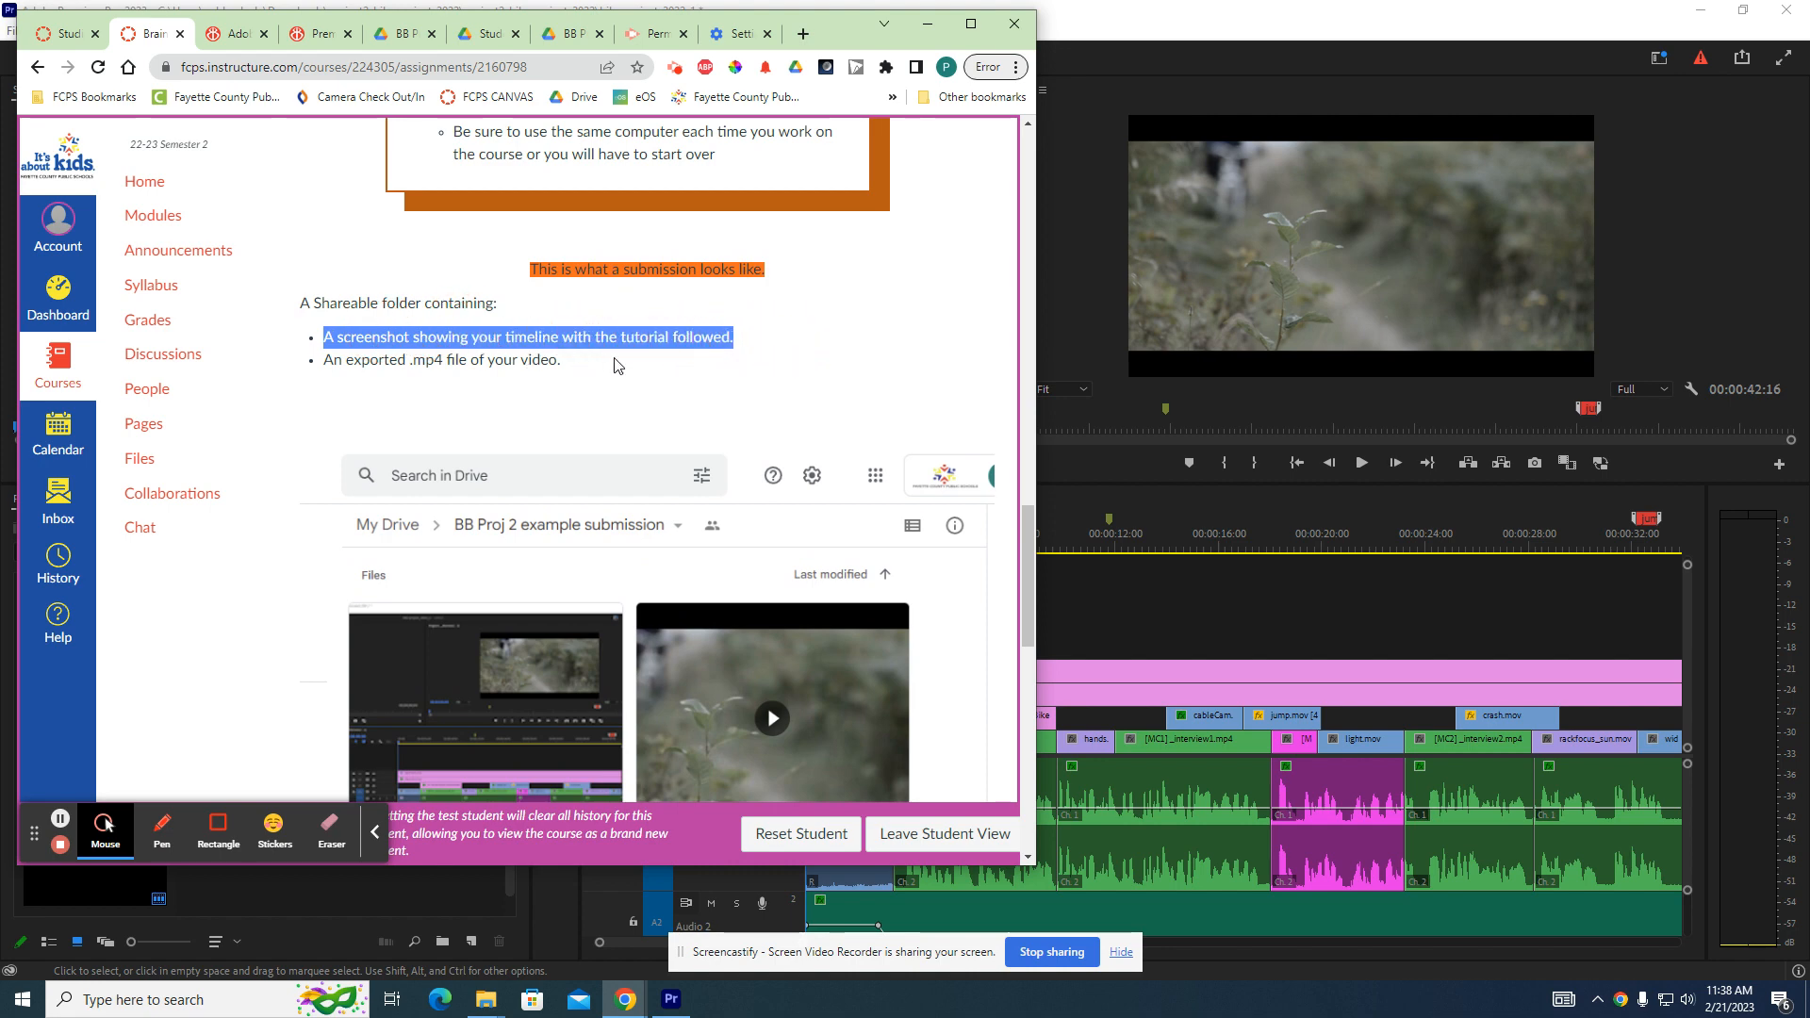
pyautogui.click(582, 364)
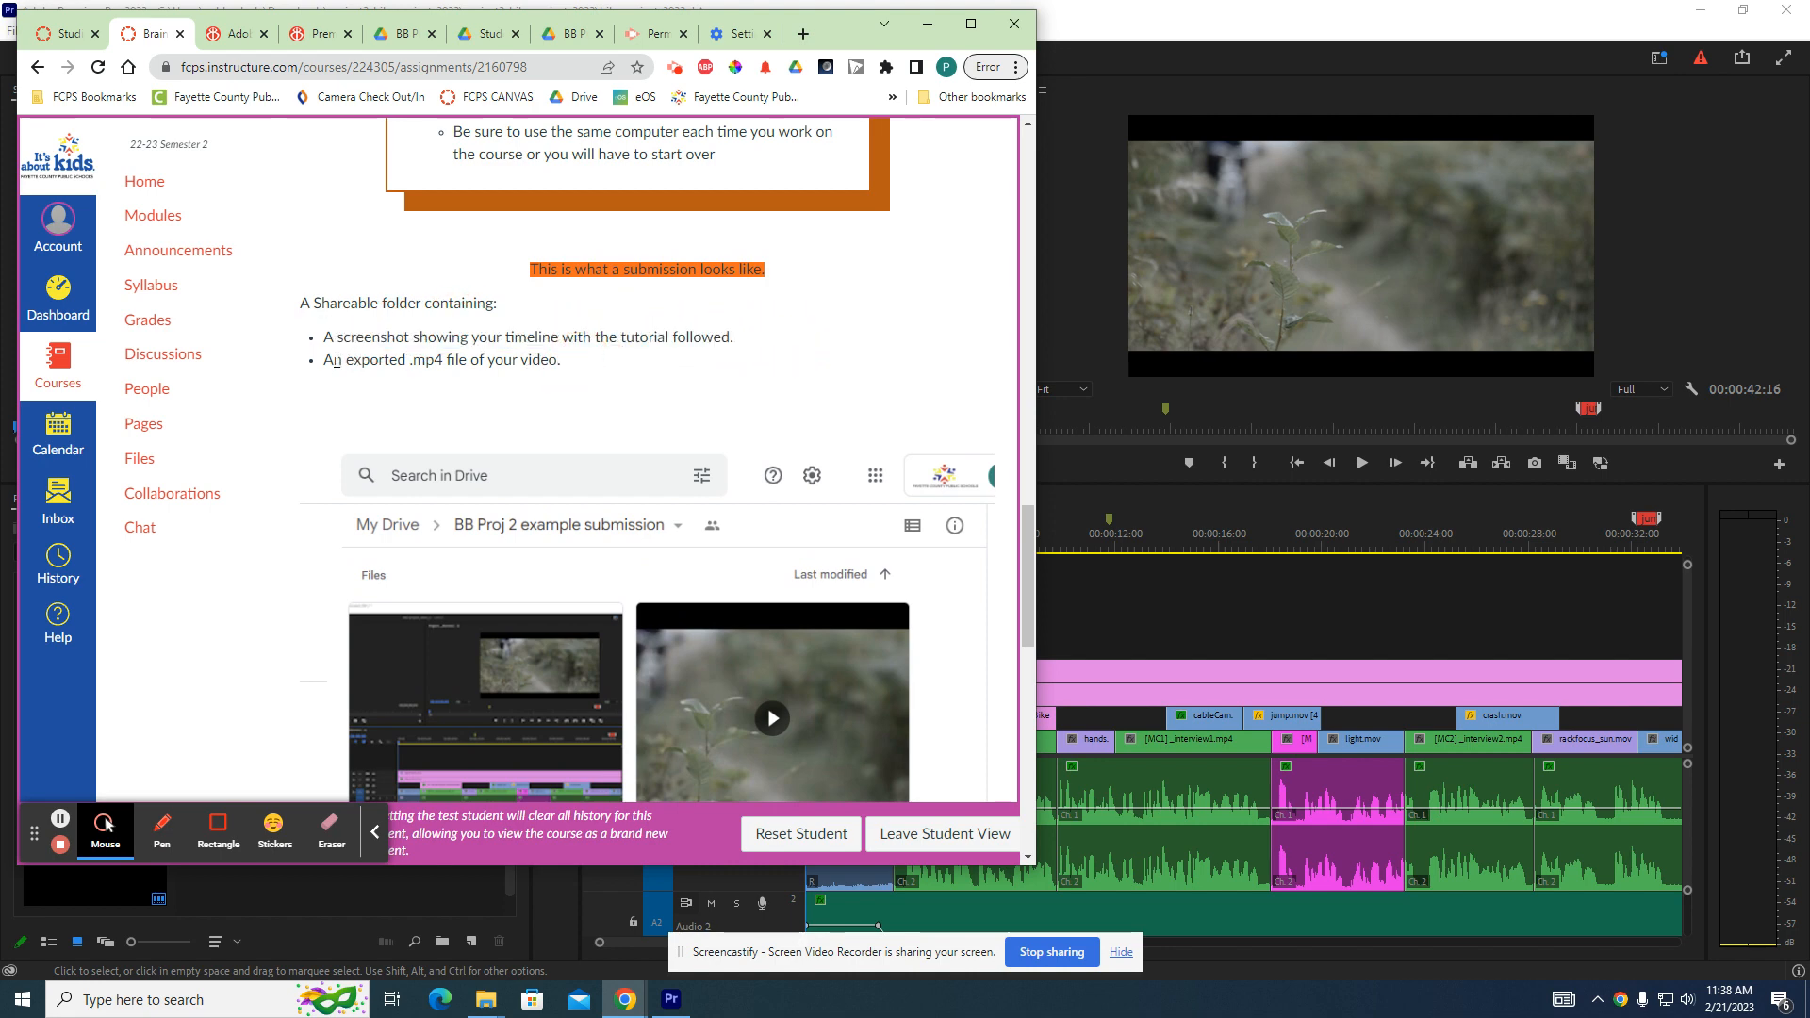
pyautogui.moveTo(335, 360); pyautogui.dragTo(585, 377)
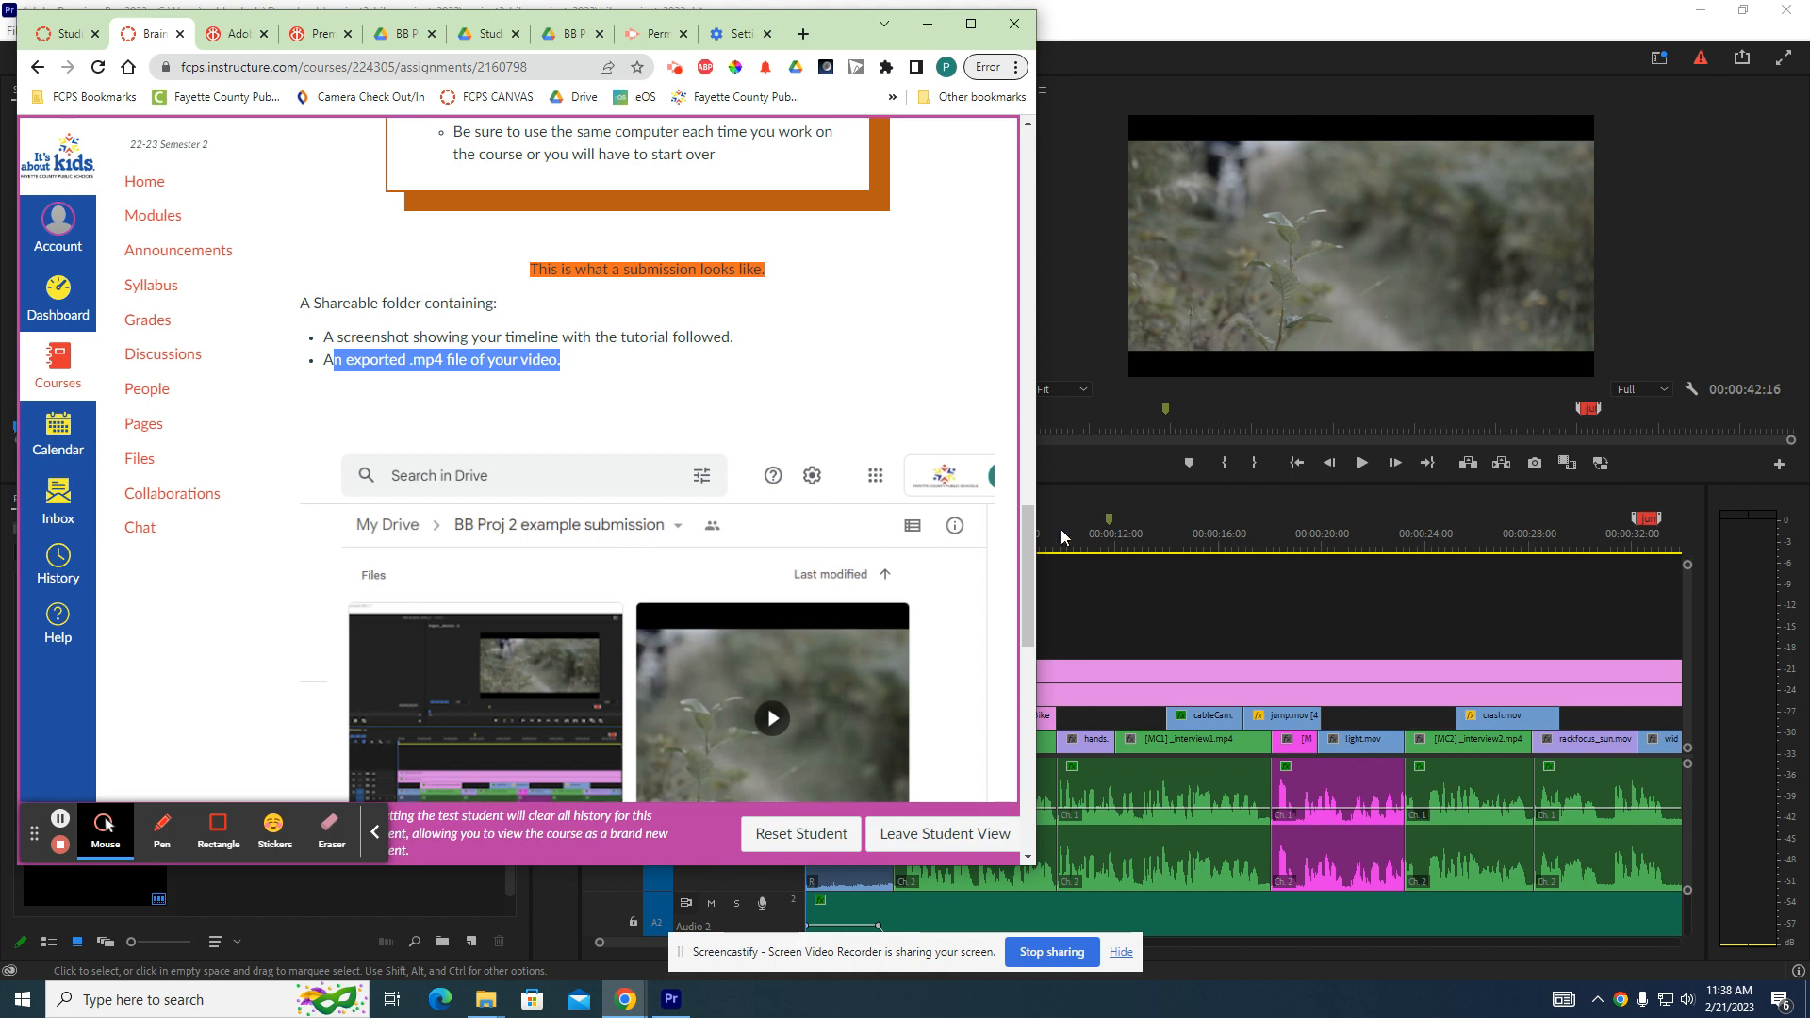
pyautogui.scroll(-3, 1026, 556)
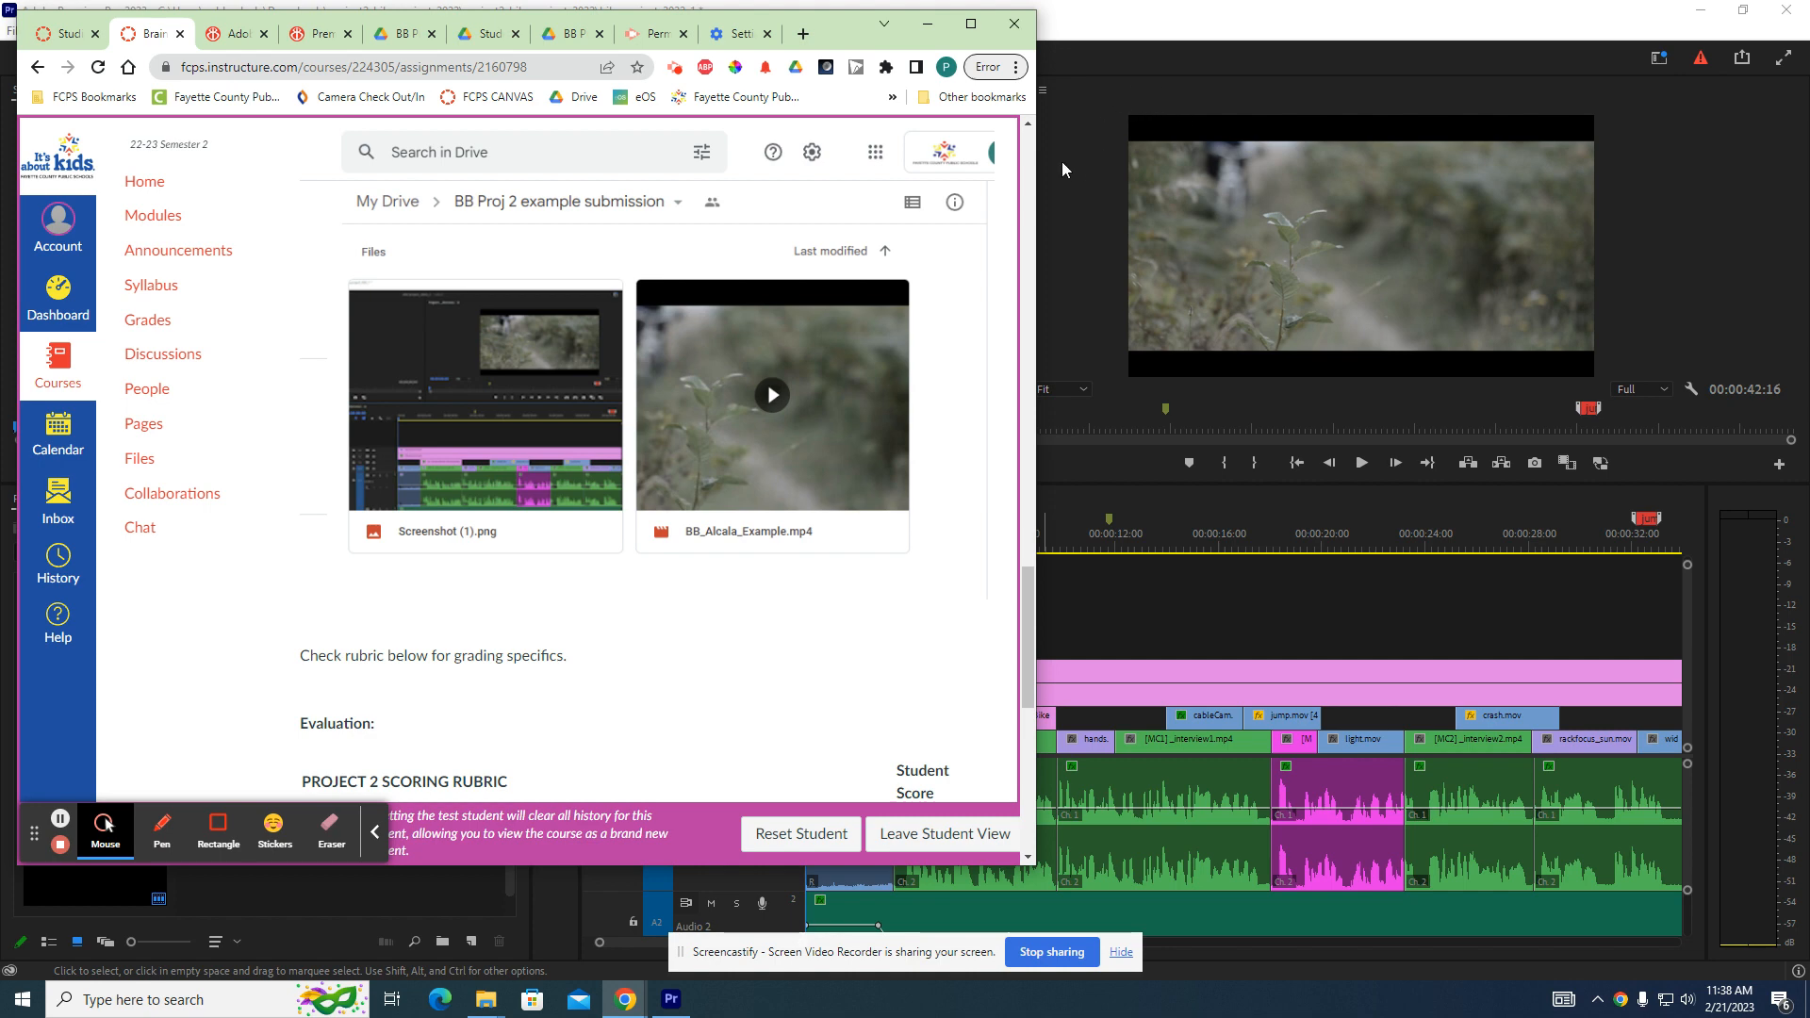
# Switch to Premiere Pro so the full bike project timeline is in view.
pyautogui.click(1103, 78)
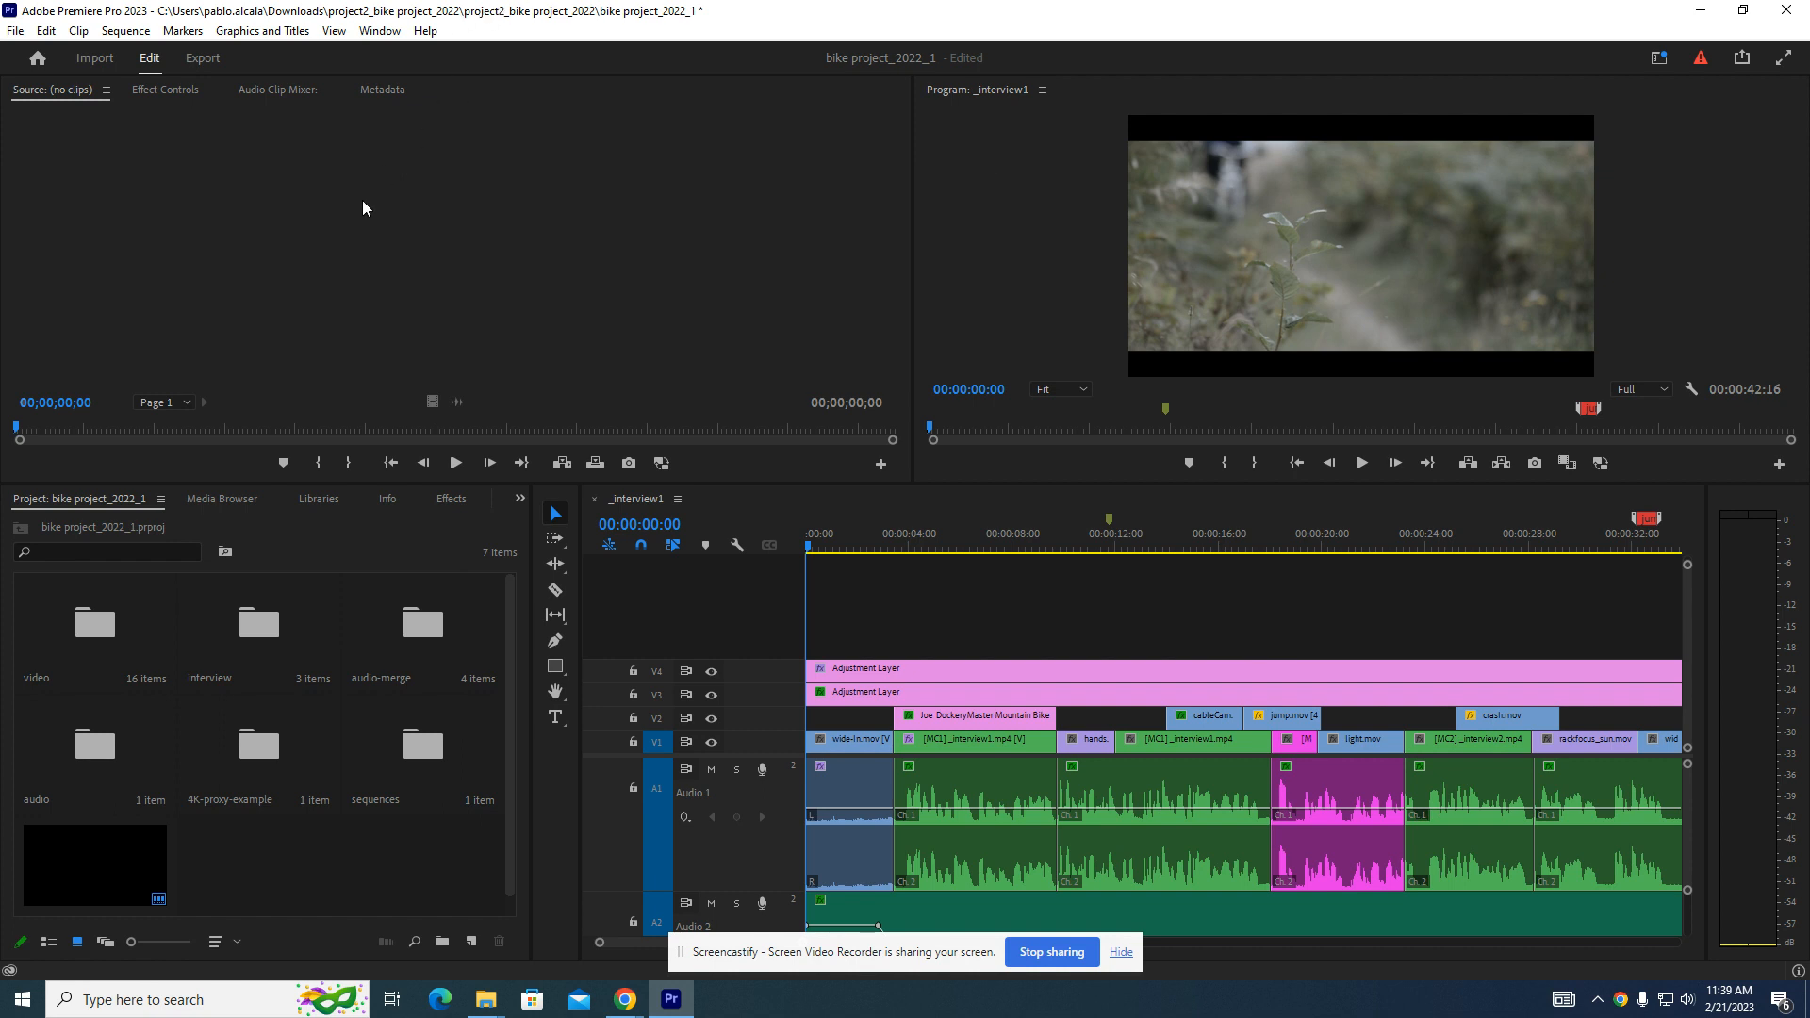
pyautogui.press('super')
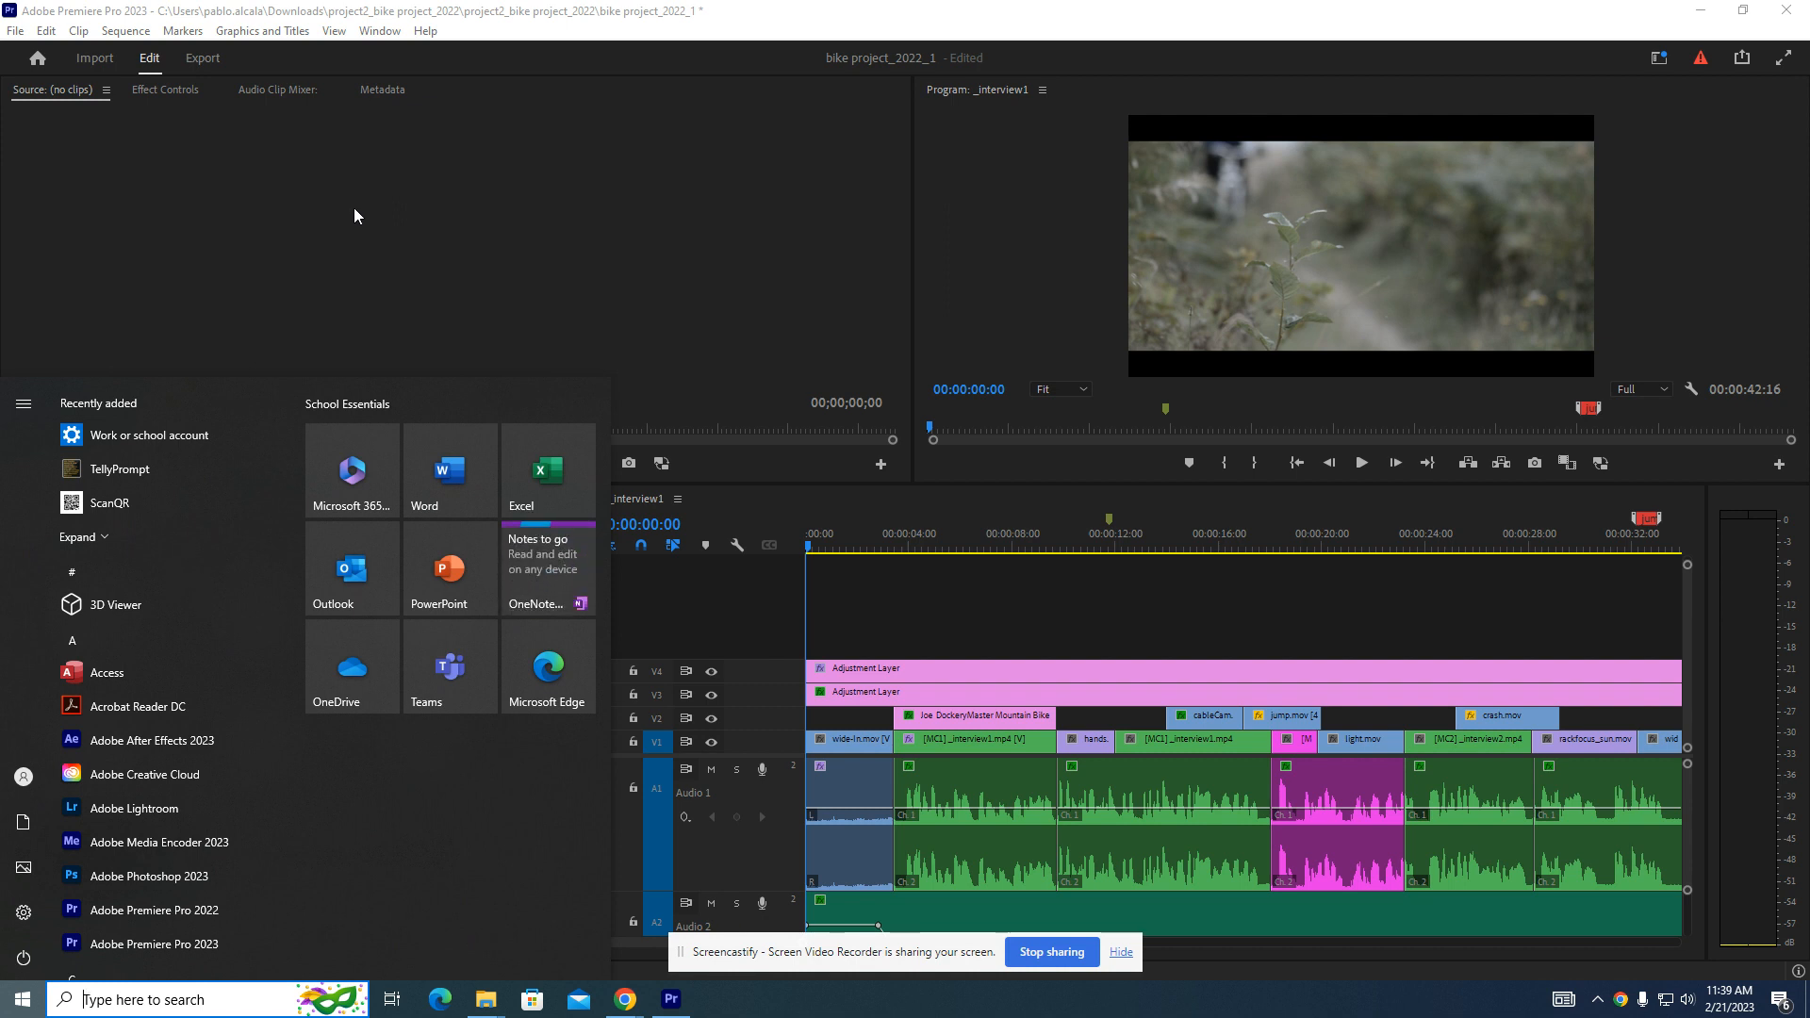
pyautogui.click(396, 181)
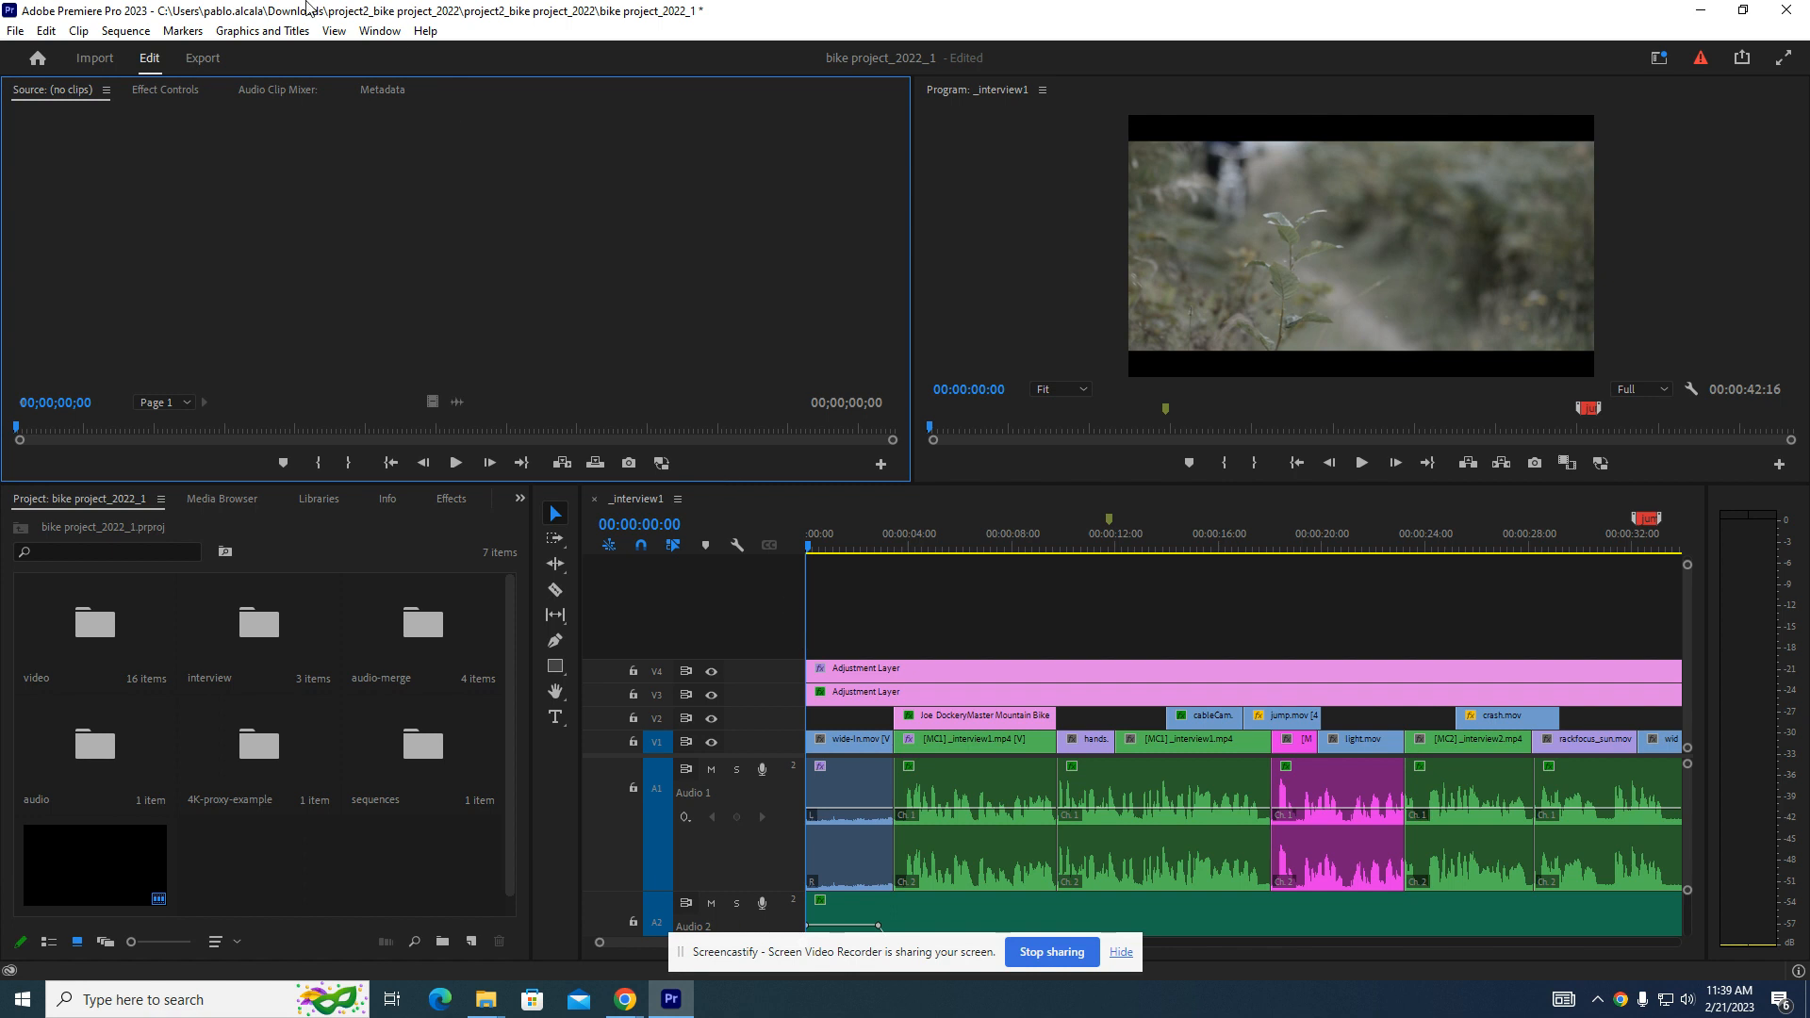
# Open the sequence's export settings, name the output file "BB_sample" plus the creator's surname, and look through the available presets.
pyautogui.click(200, 59)
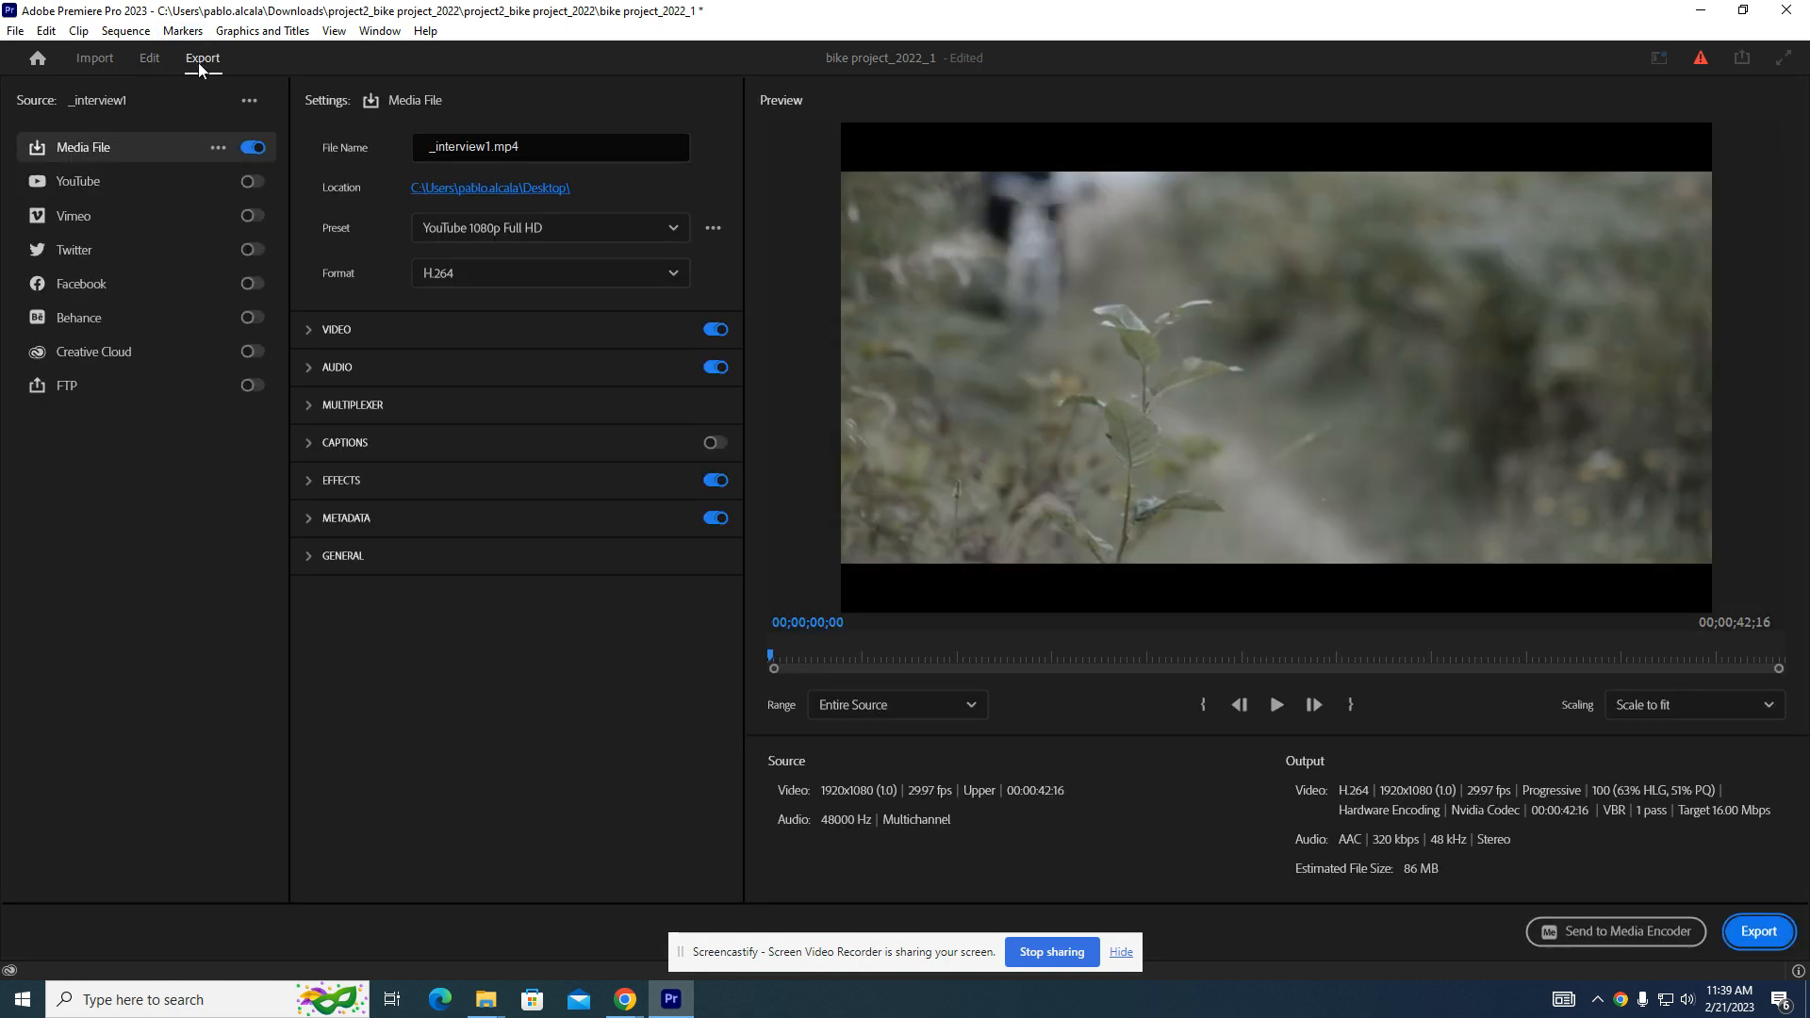
pyautogui.click(443, 146)
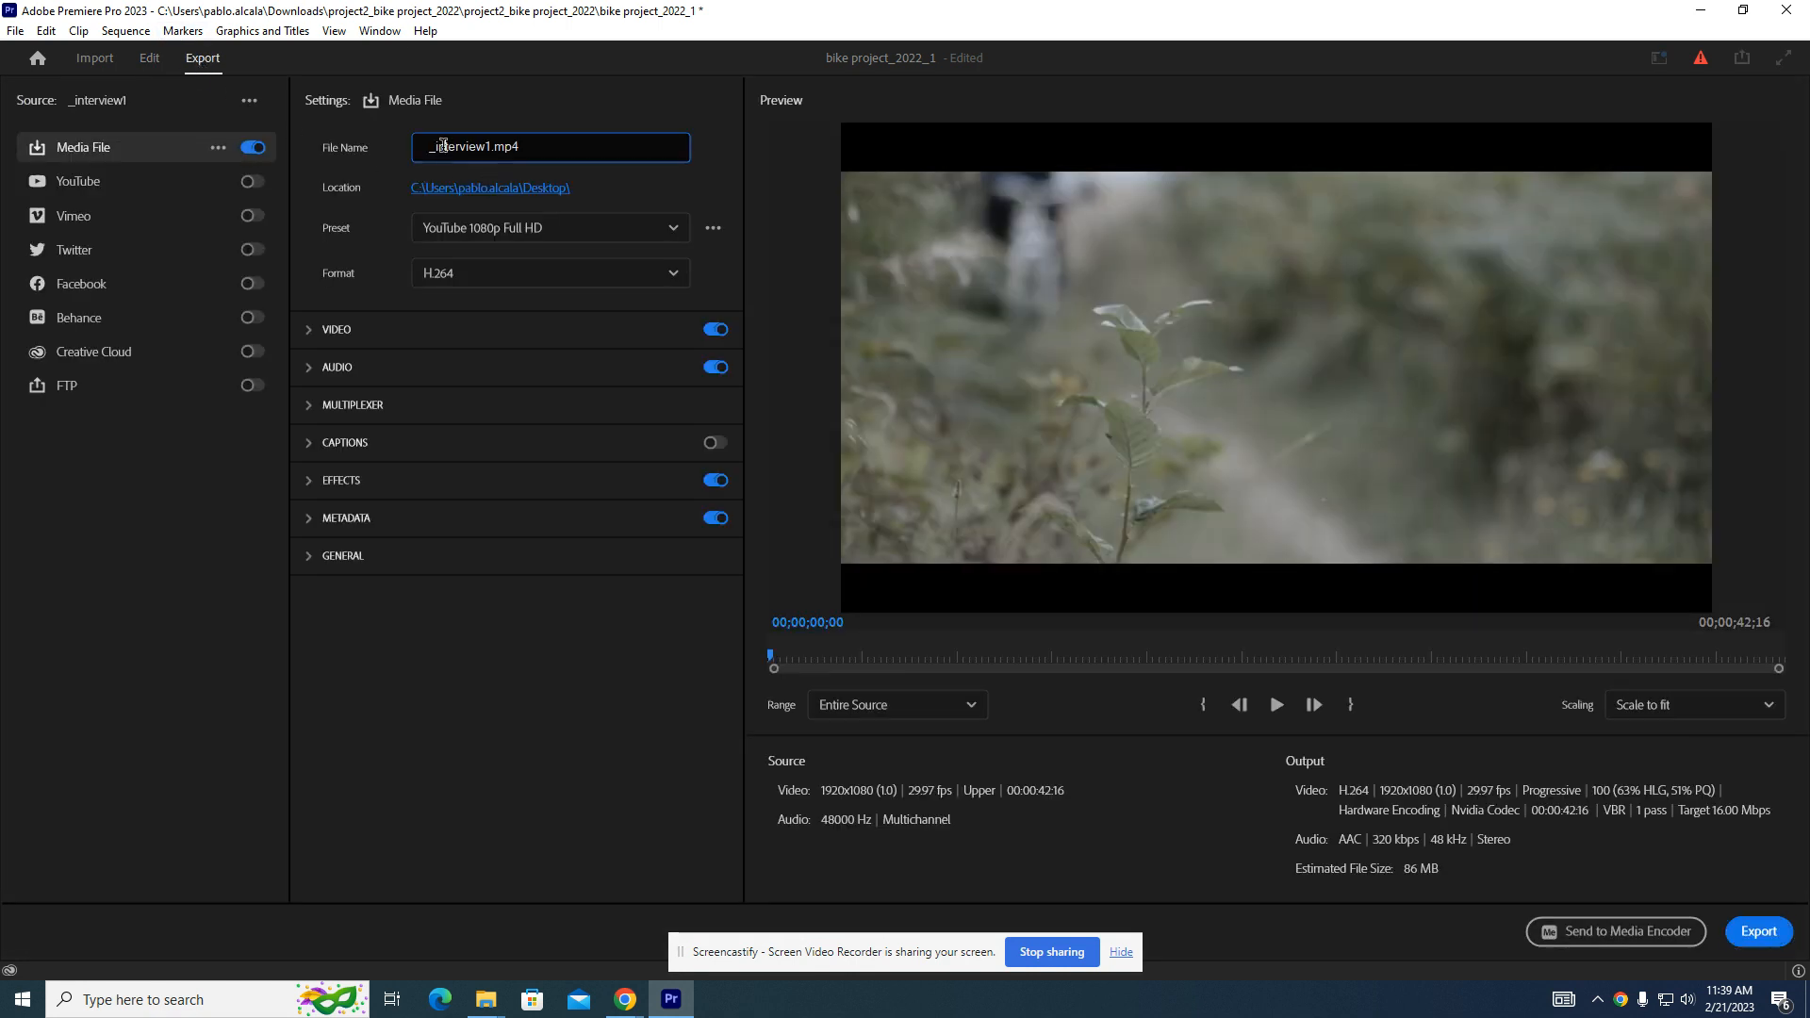
pyautogui.moveTo(487, 146); pyautogui.dragTo(359, 139)
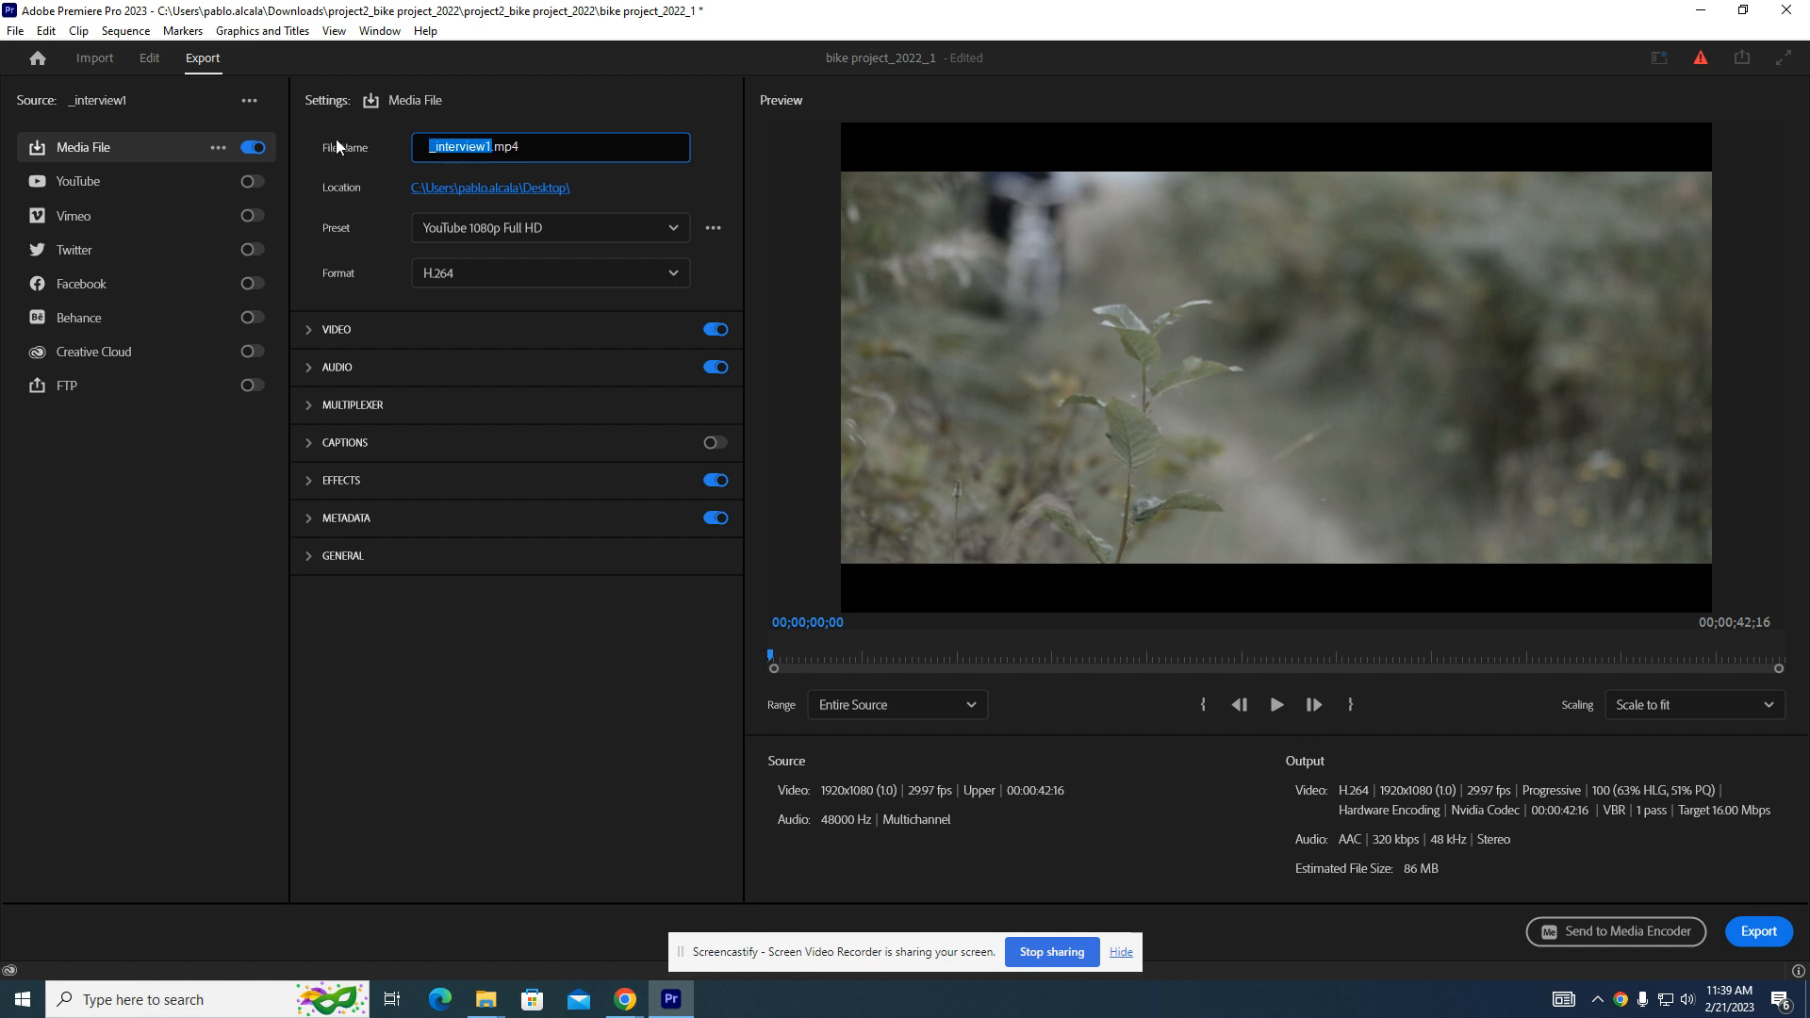
pyautogui.write('BB_sample ALCALA')
pyautogui.click(518, 238)
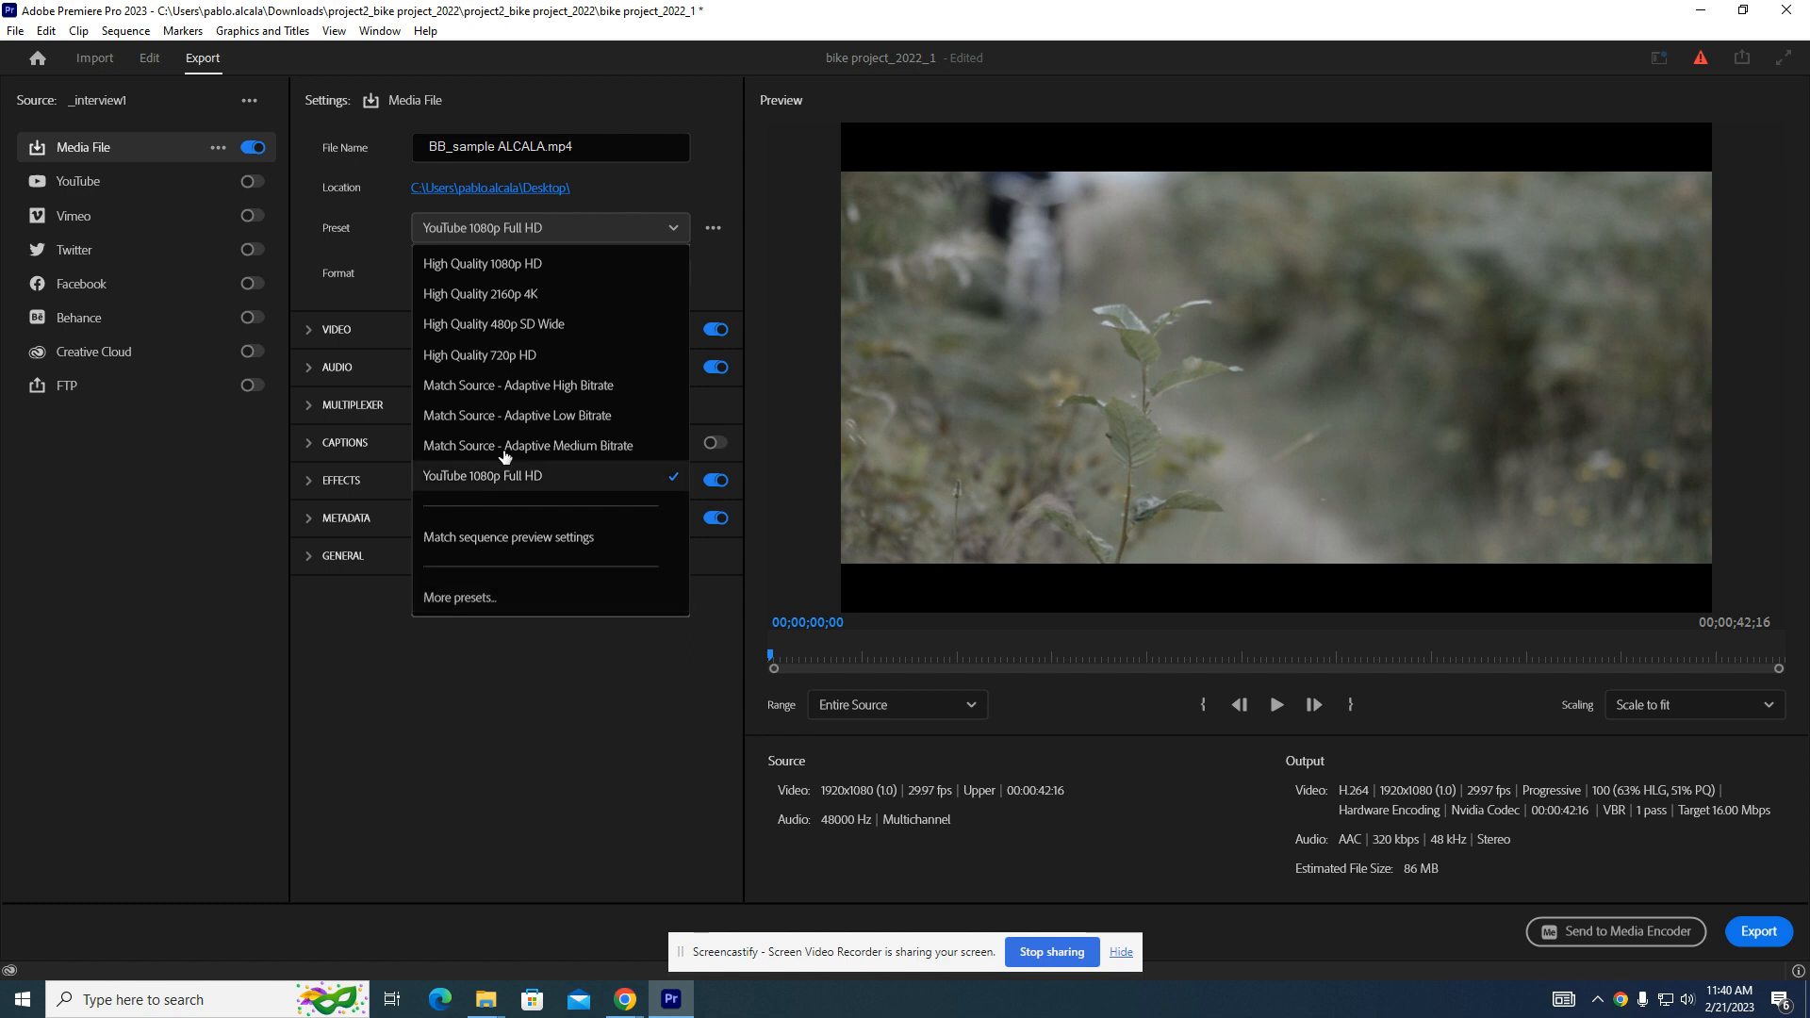
pyautogui.click(458, 681)
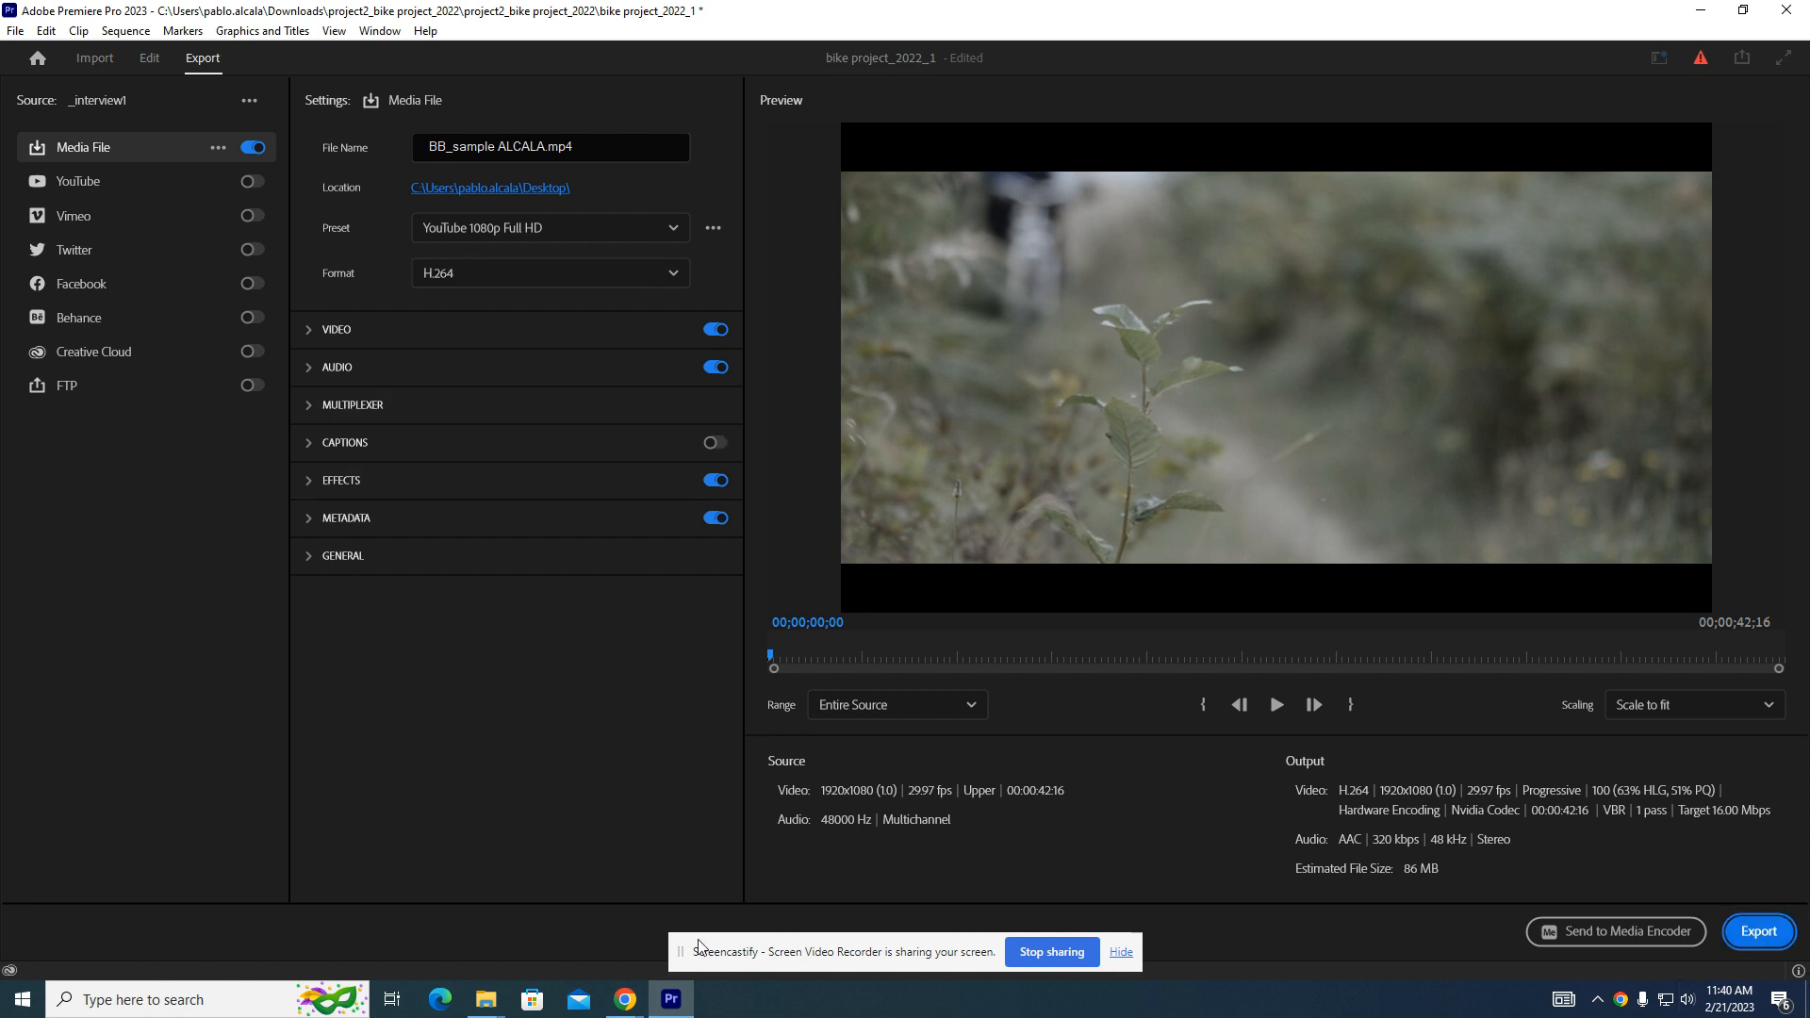
# Switch to File Explorer and open the Desktop folder to locate the export destination.
pyautogui.moveTo(487, 1003)
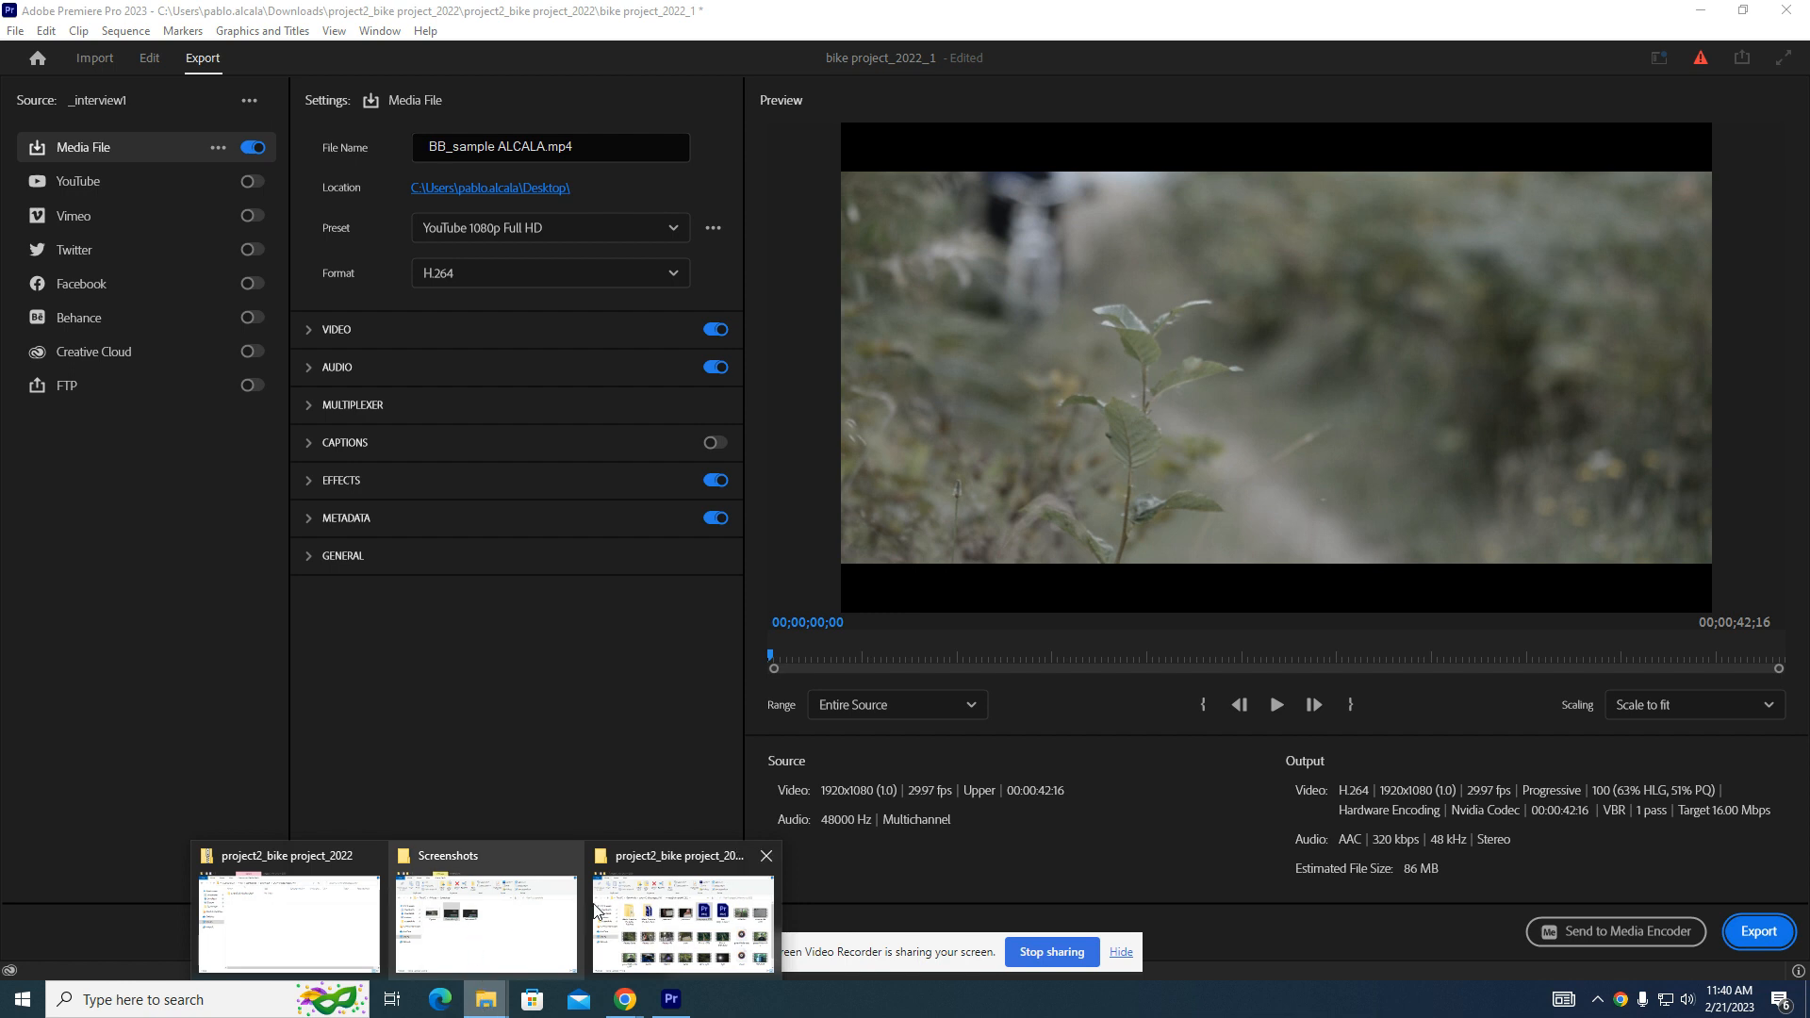
pyautogui.click(323, 921)
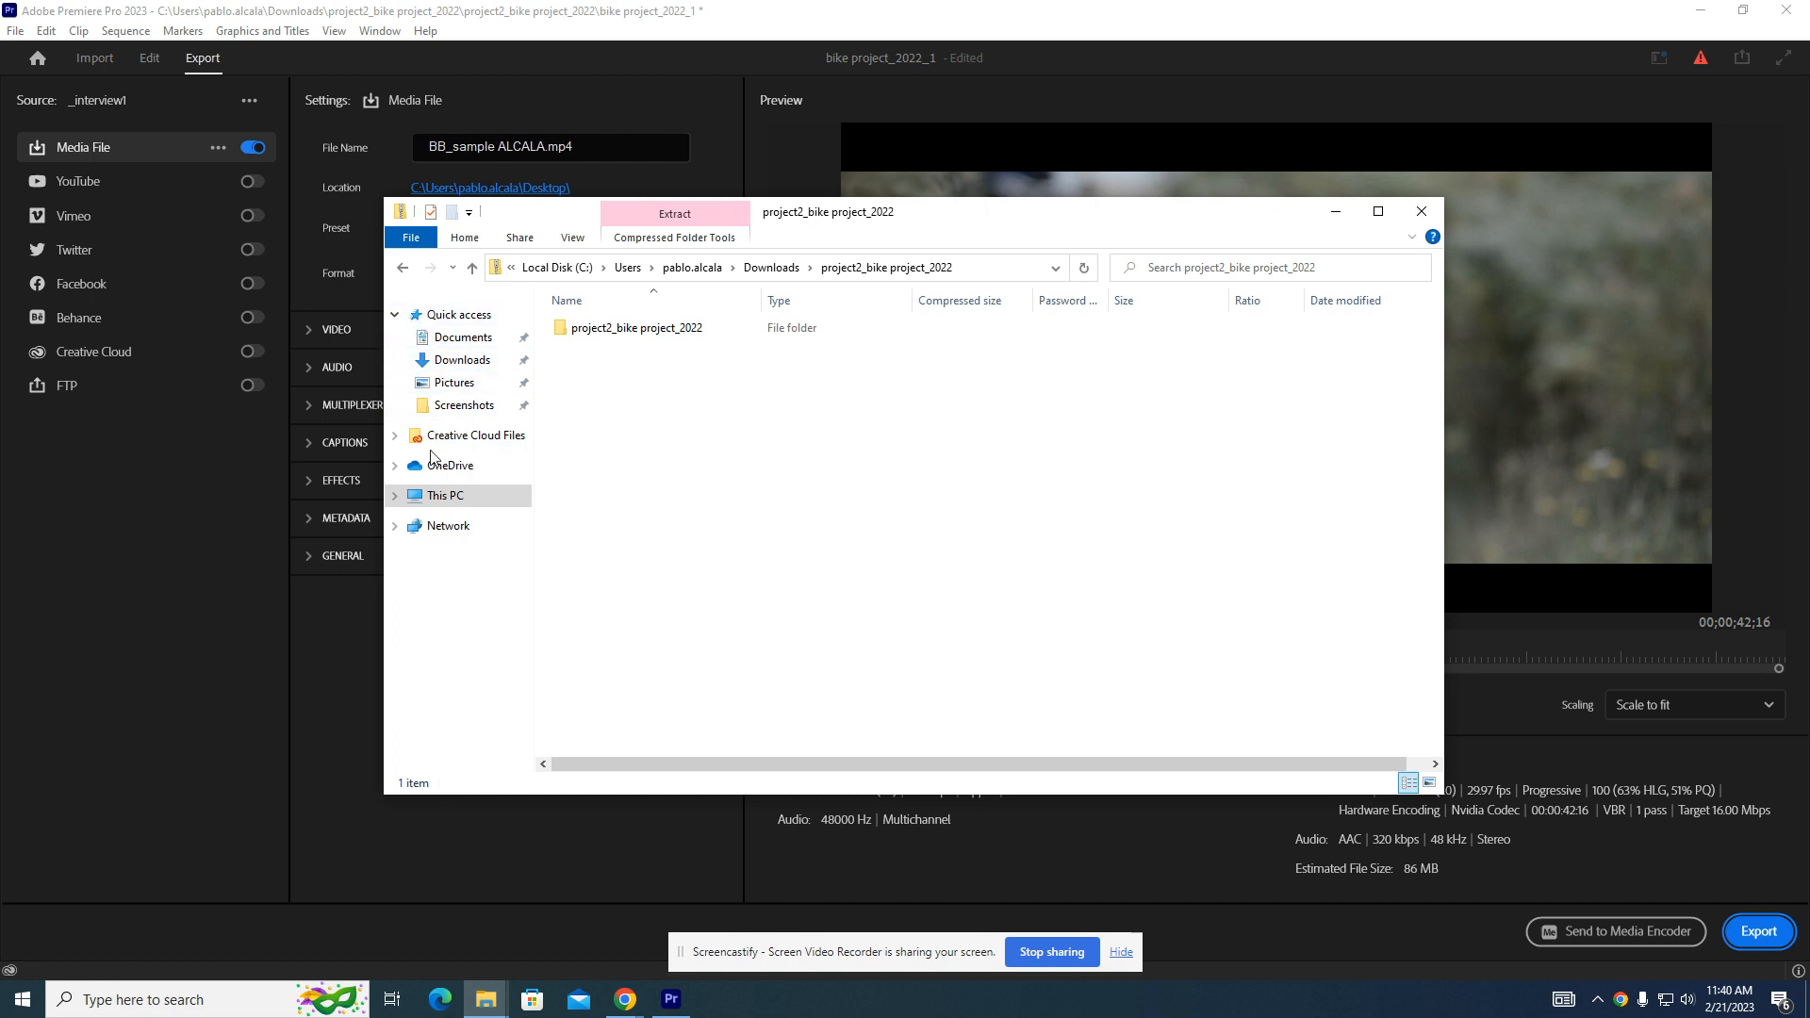
pyautogui.click(442, 496)
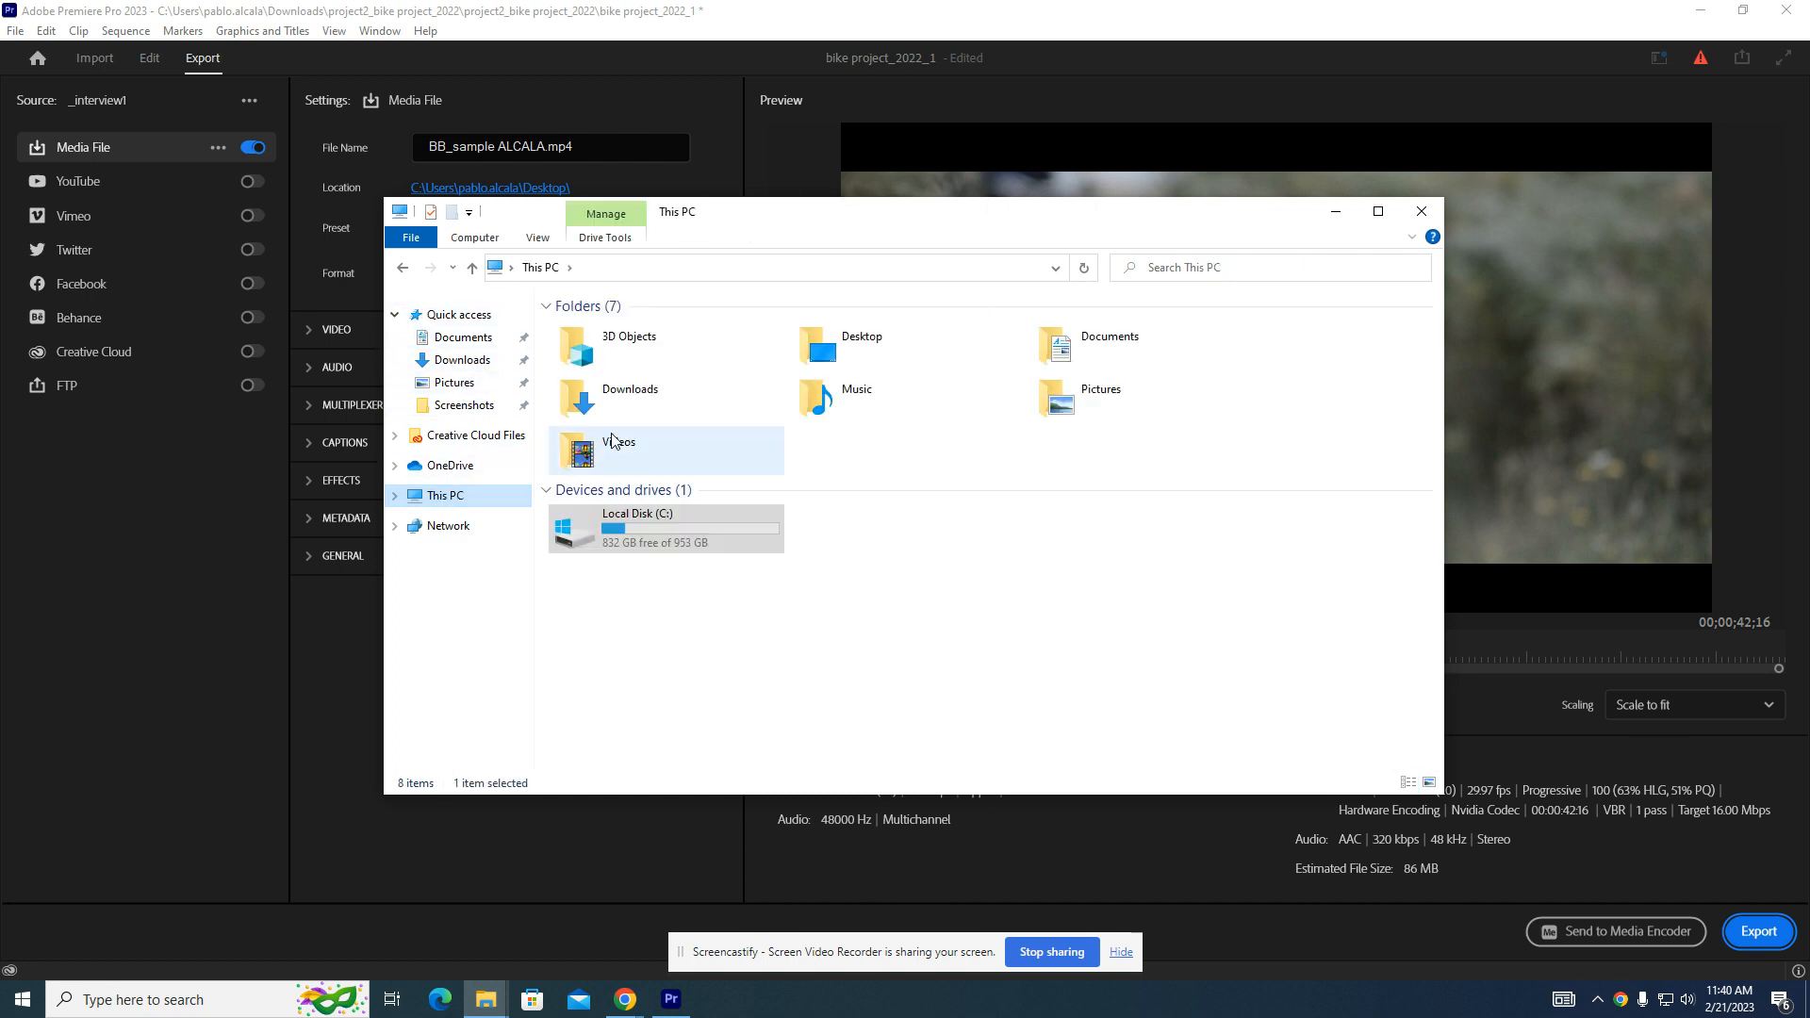
pyautogui.click(873, 345)
pyautogui.doubleClick(873, 345)
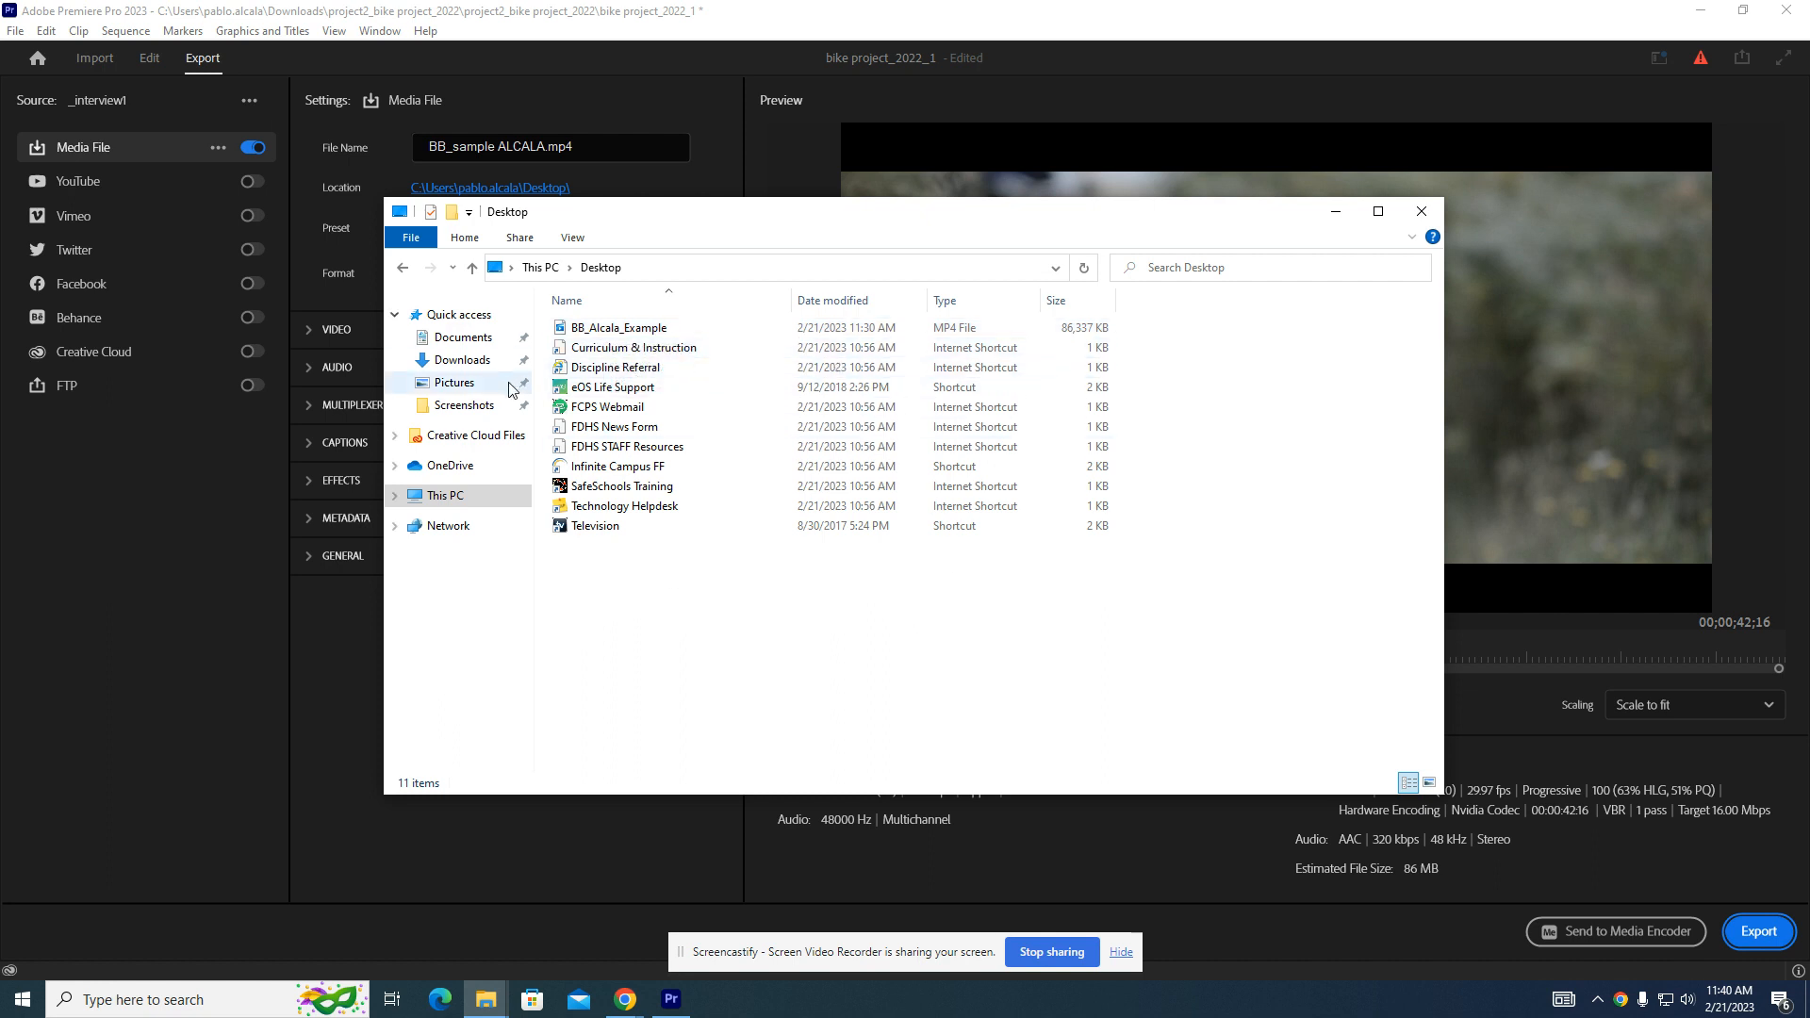
# Open the Screenshots folder inside Pictures to find the saved timeline screenshots.
pyautogui.click(454, 382)
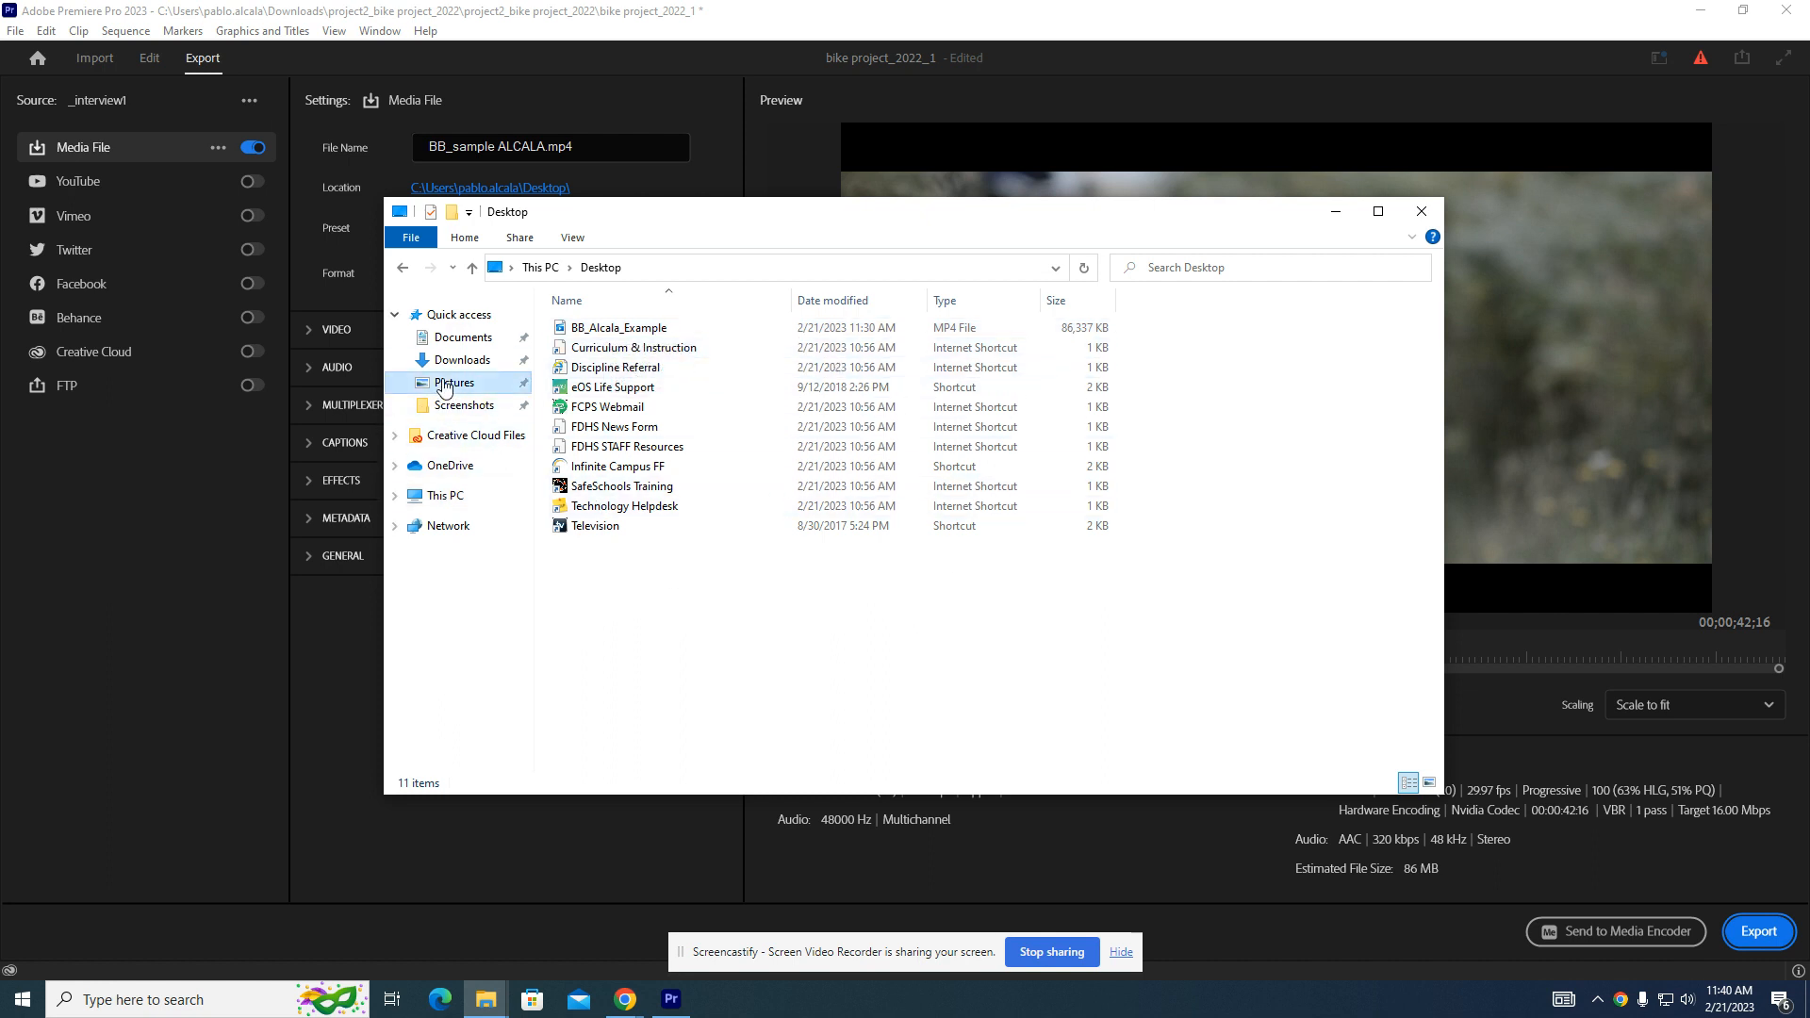
pyautogui.click(820, 364)
pyautogui.doubleClick(820, 365)
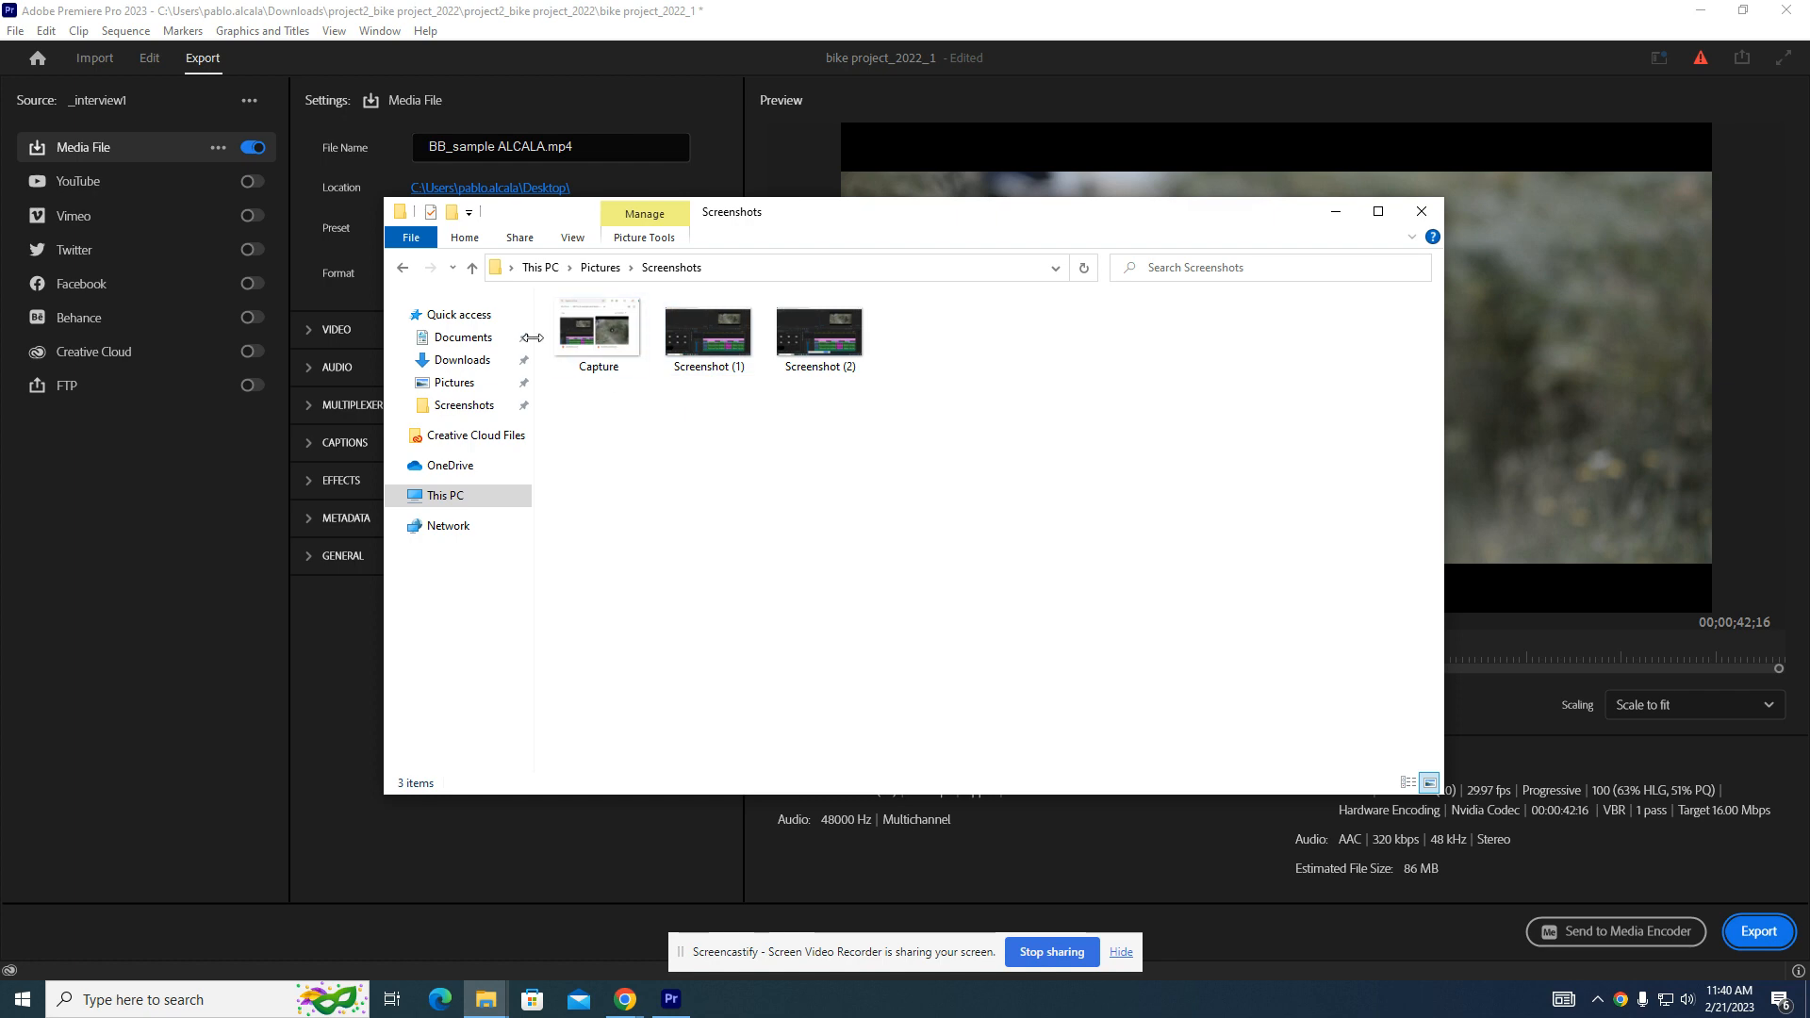
# Switch to Chrome, open the BB Proj 2 example submission folder in Google Drive, and widen the browser window.
pyautogui.click(628, 1000)
pyautogui.moveTo(529, 924)
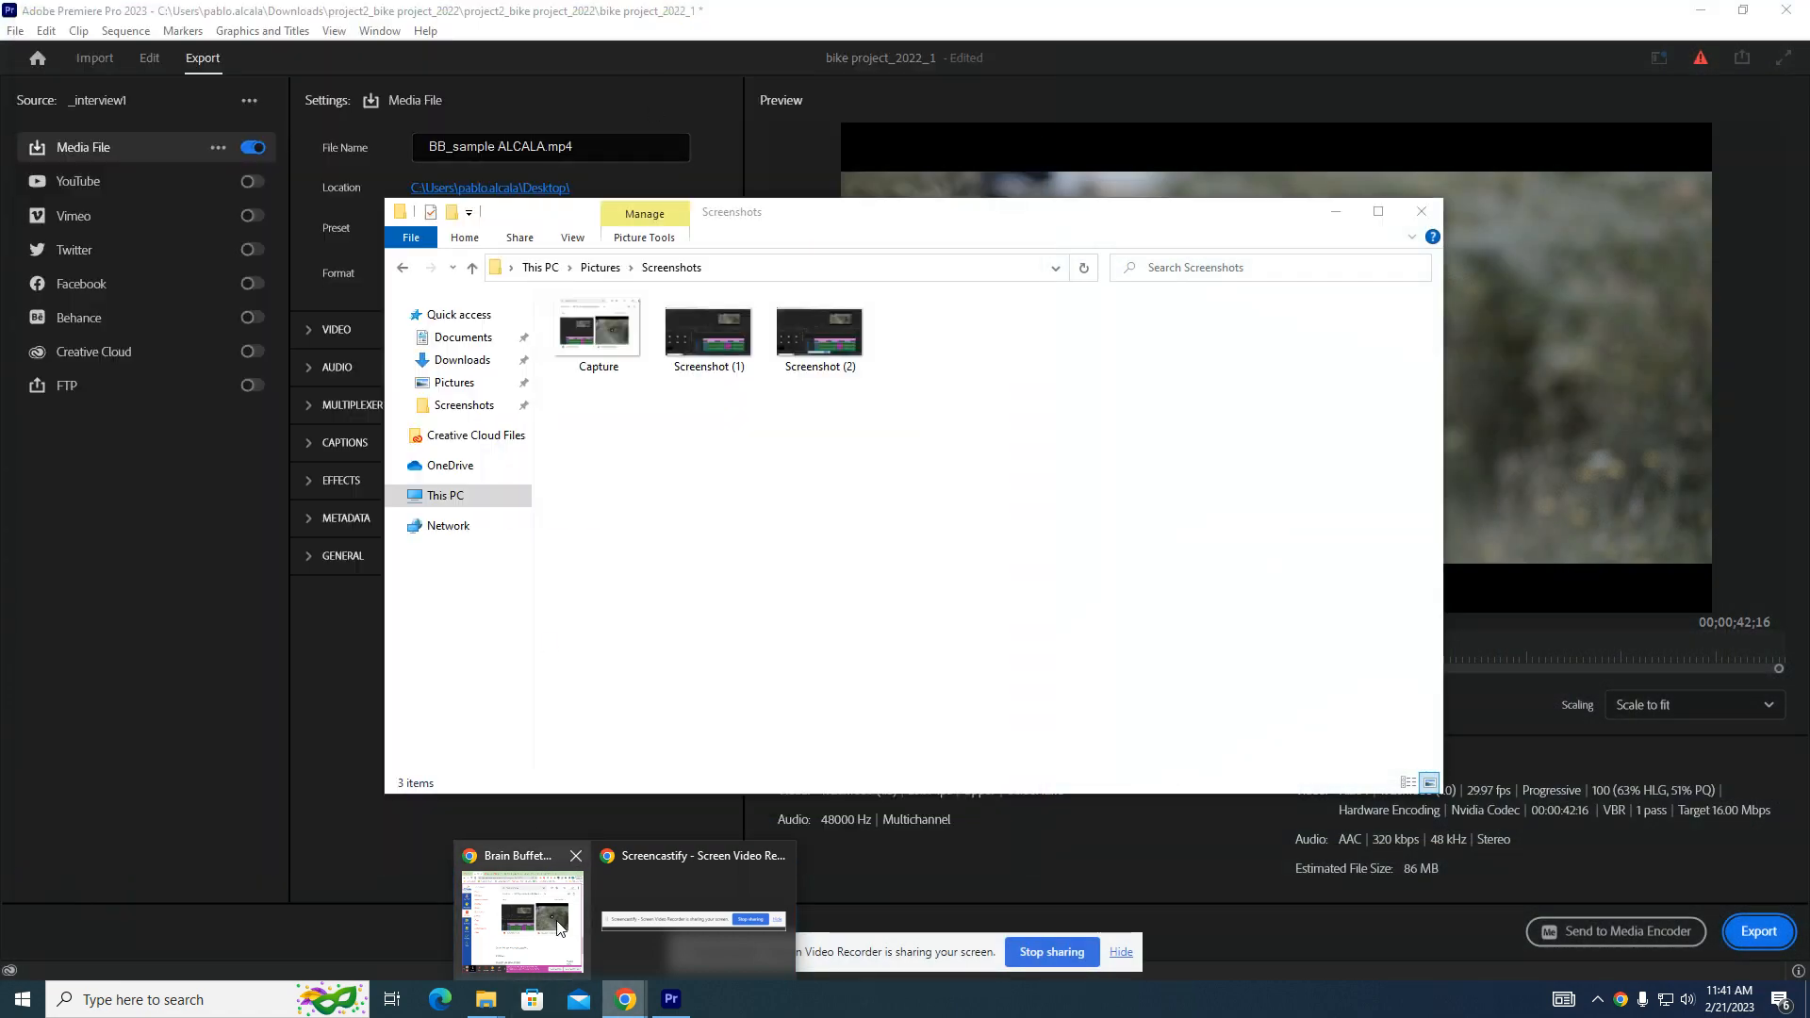
pyautogui.click(556, 924)
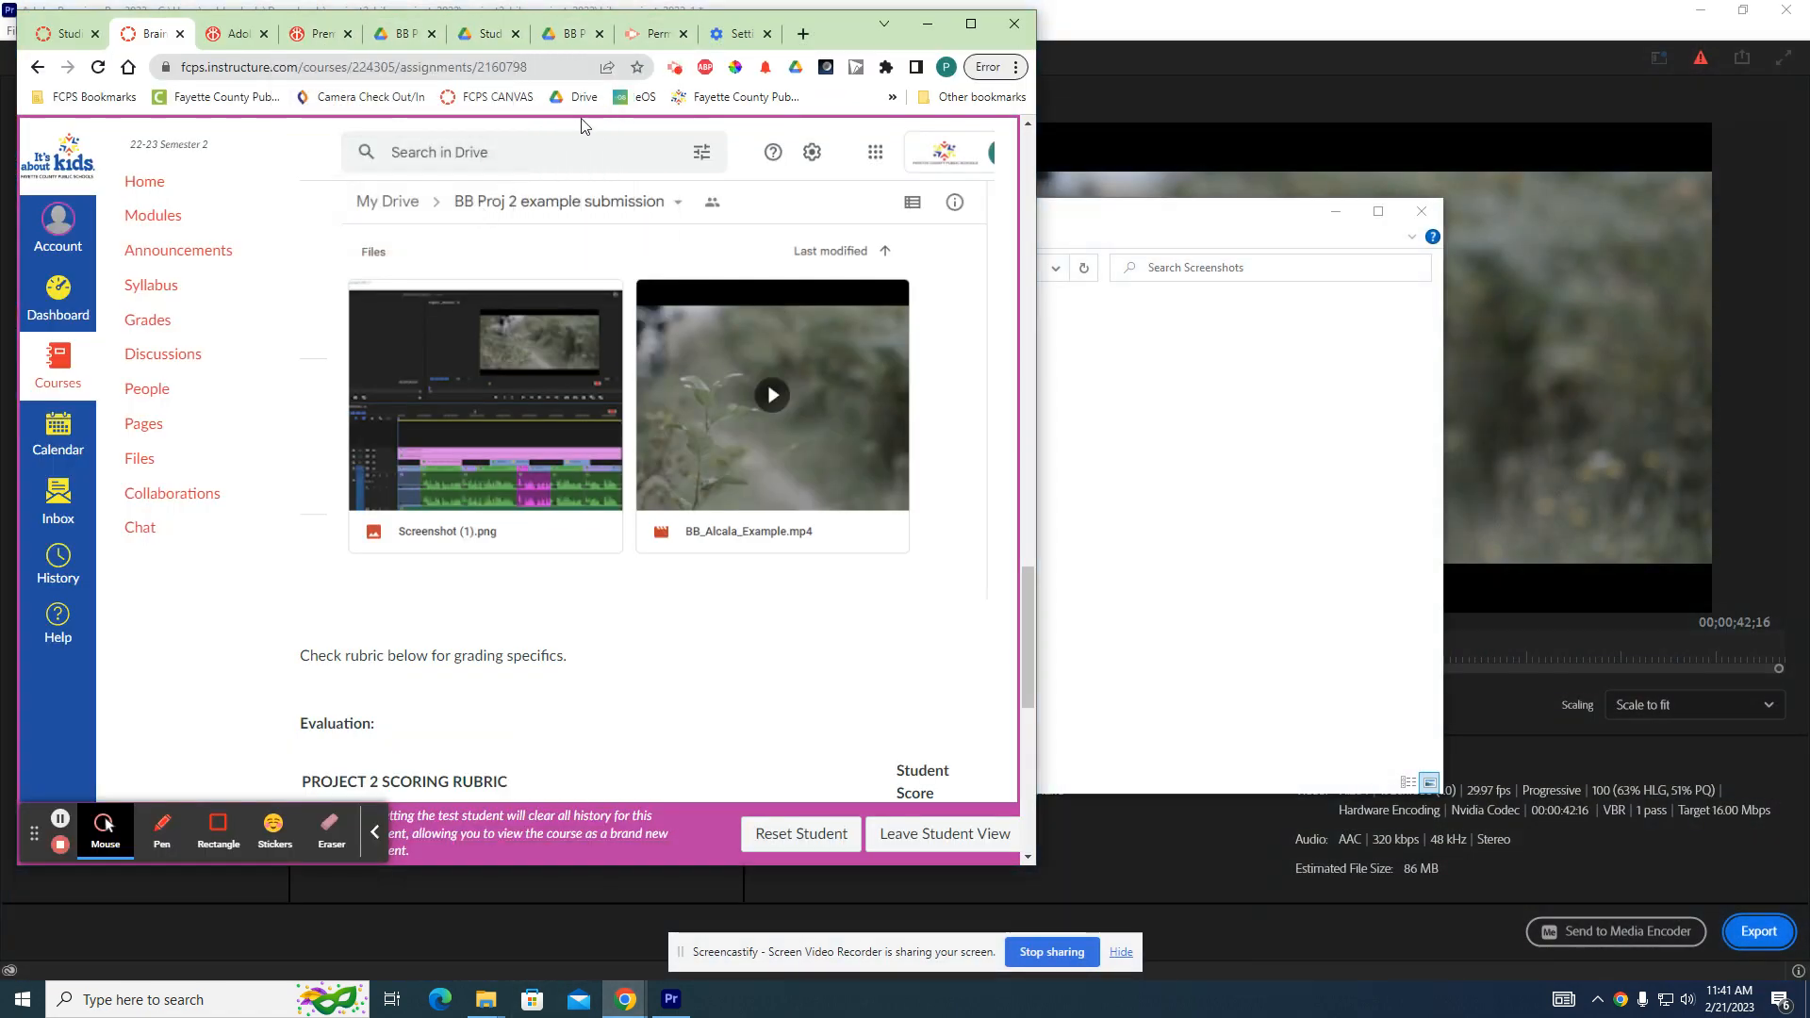
pyautogui.click(466, 40)
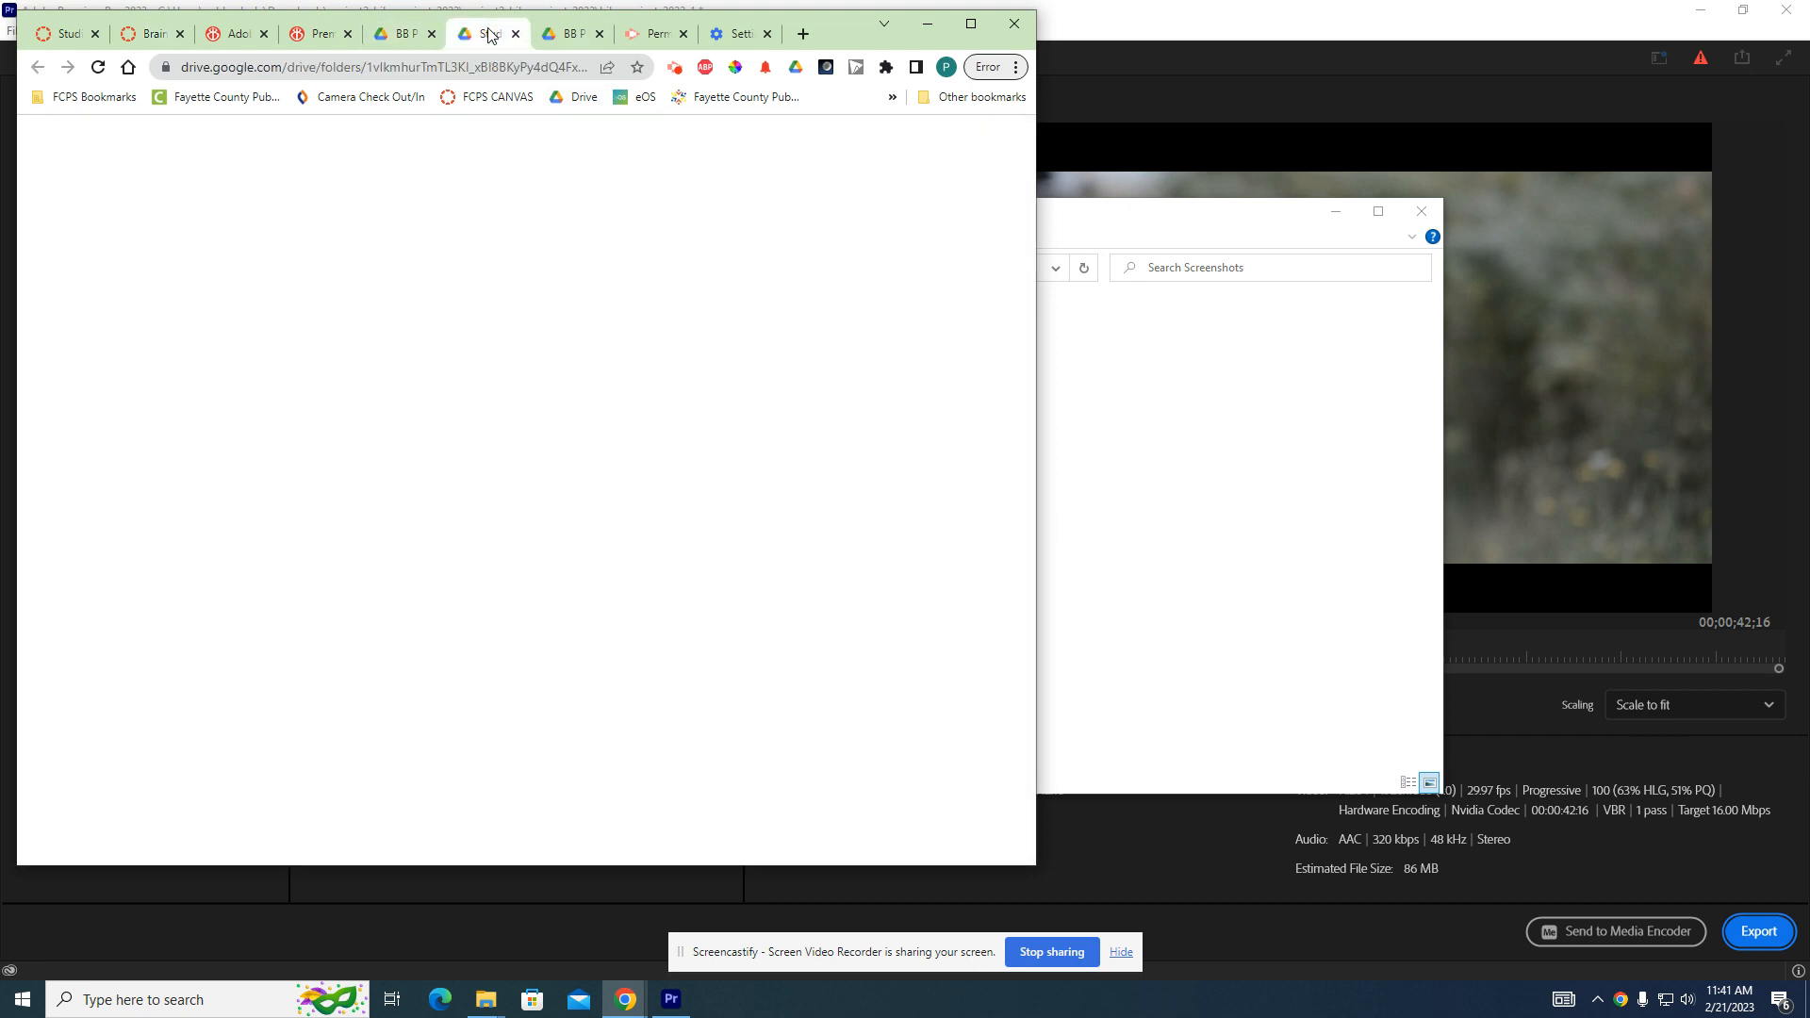
pyautogui.click(383, 38)
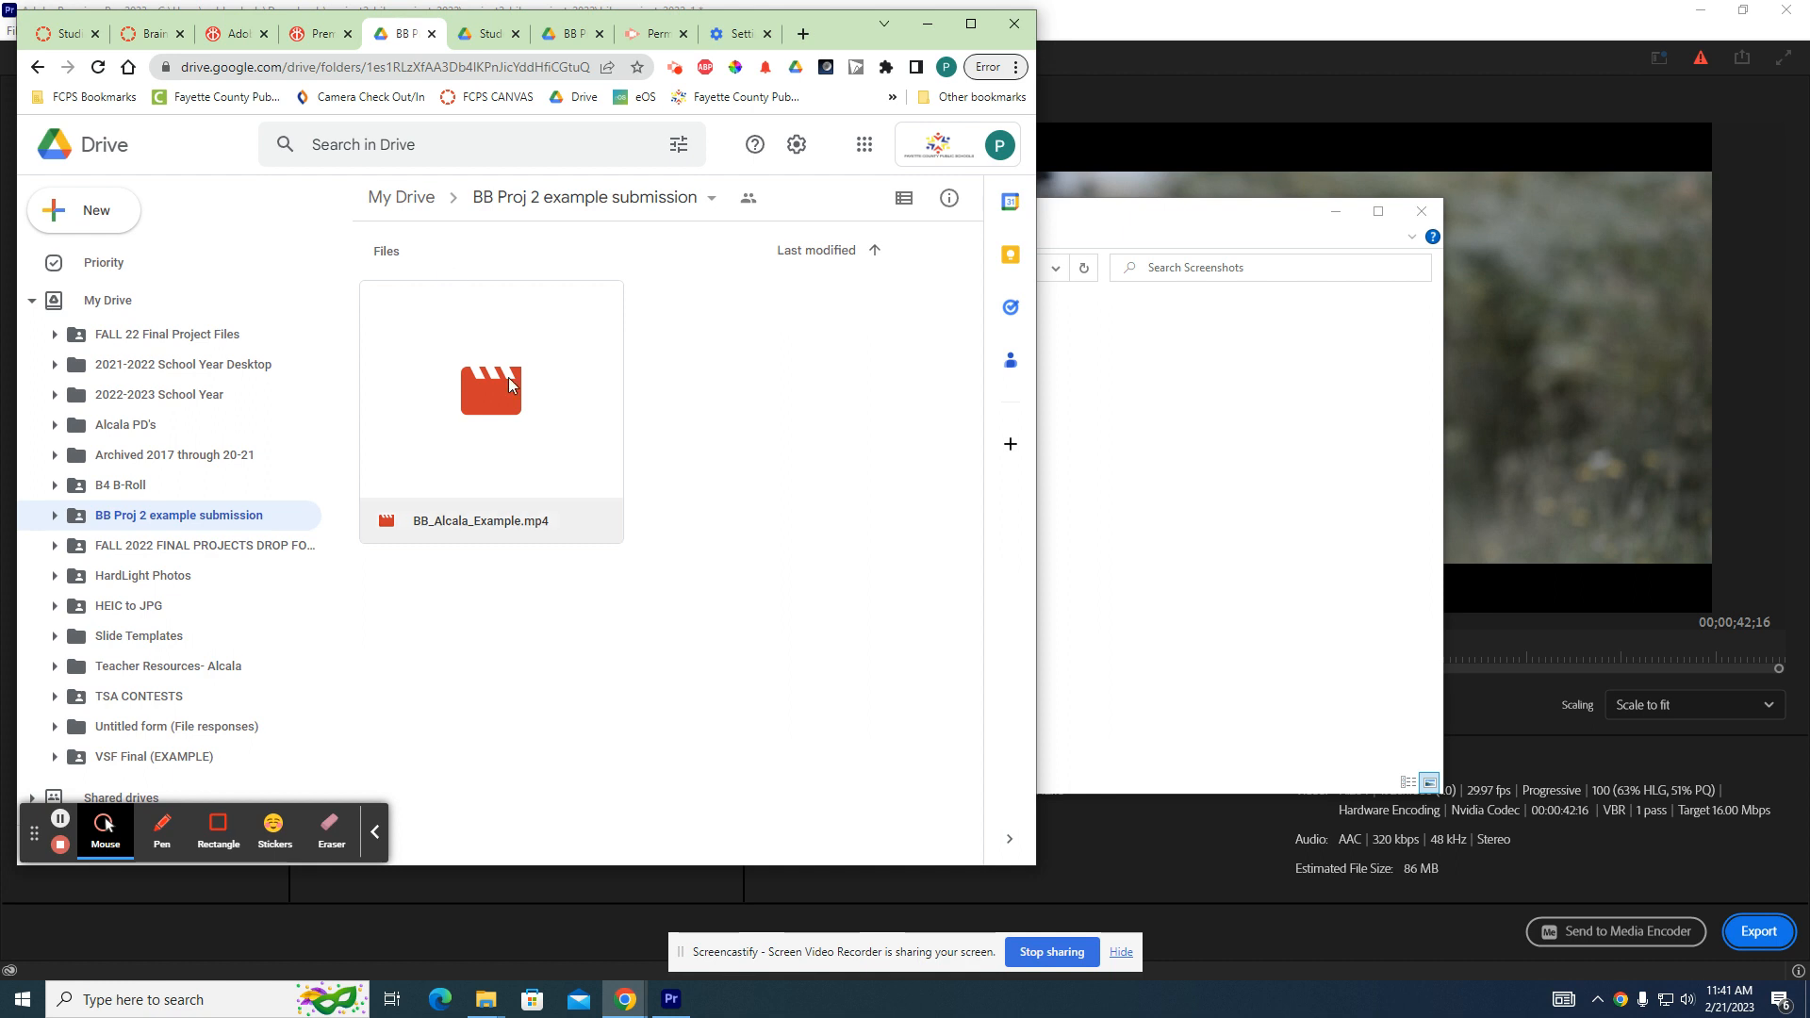
pyautogui.click(570, 203)
pyautogui.click(570, 202)
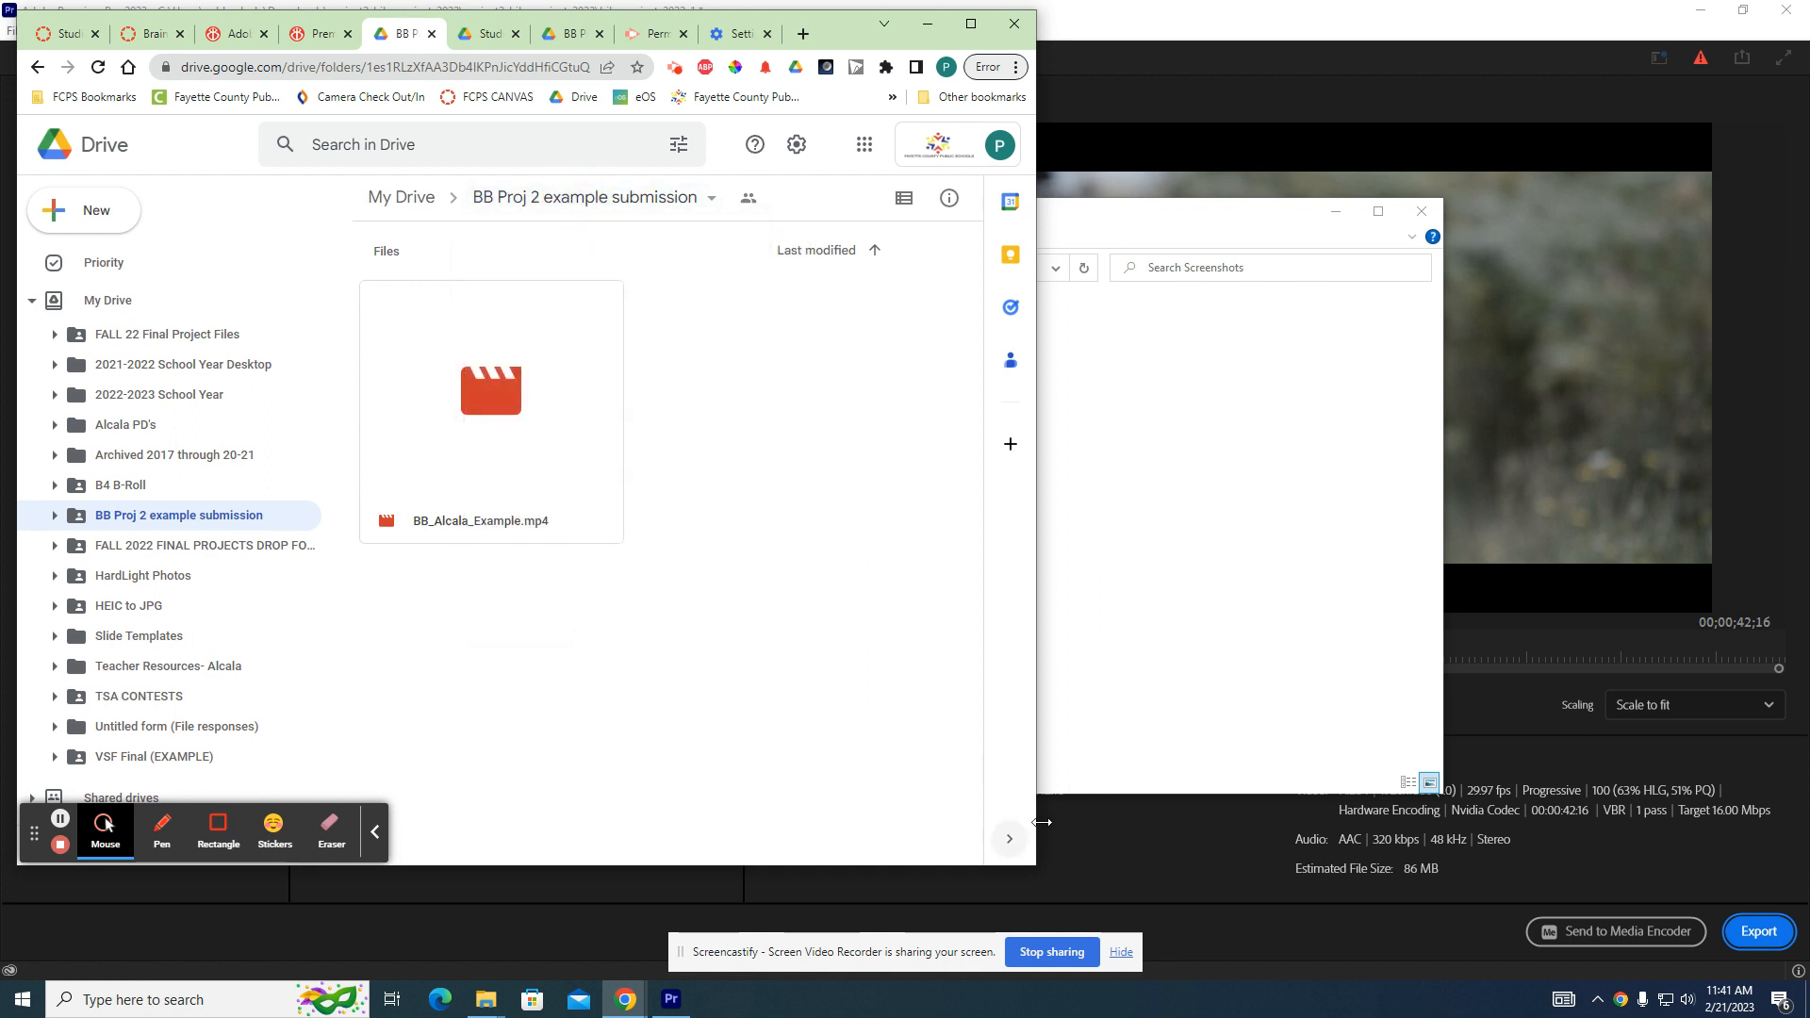
pyautogui.moveTo(1038, 807); pyautogui.dragTo(1156, 807)
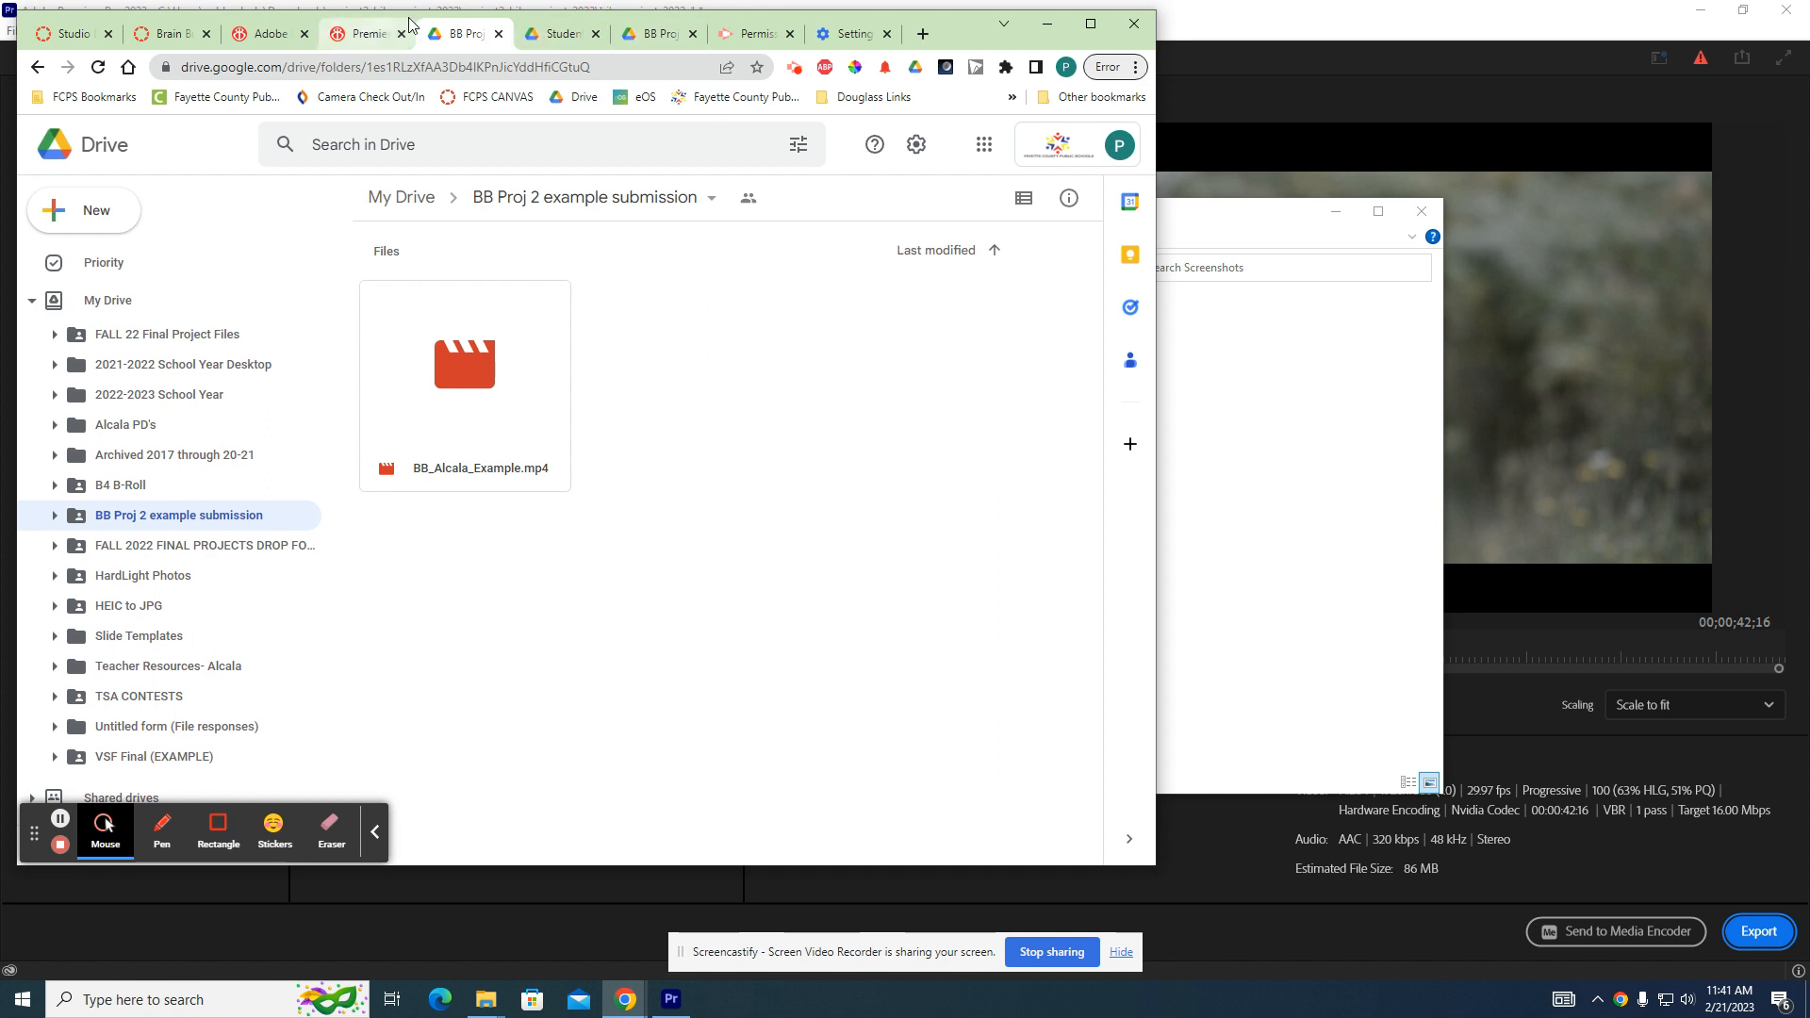
# Return to the Canvas assignment page and look over its instructions and scoring rubric.
pyautogui.click(169, 33)
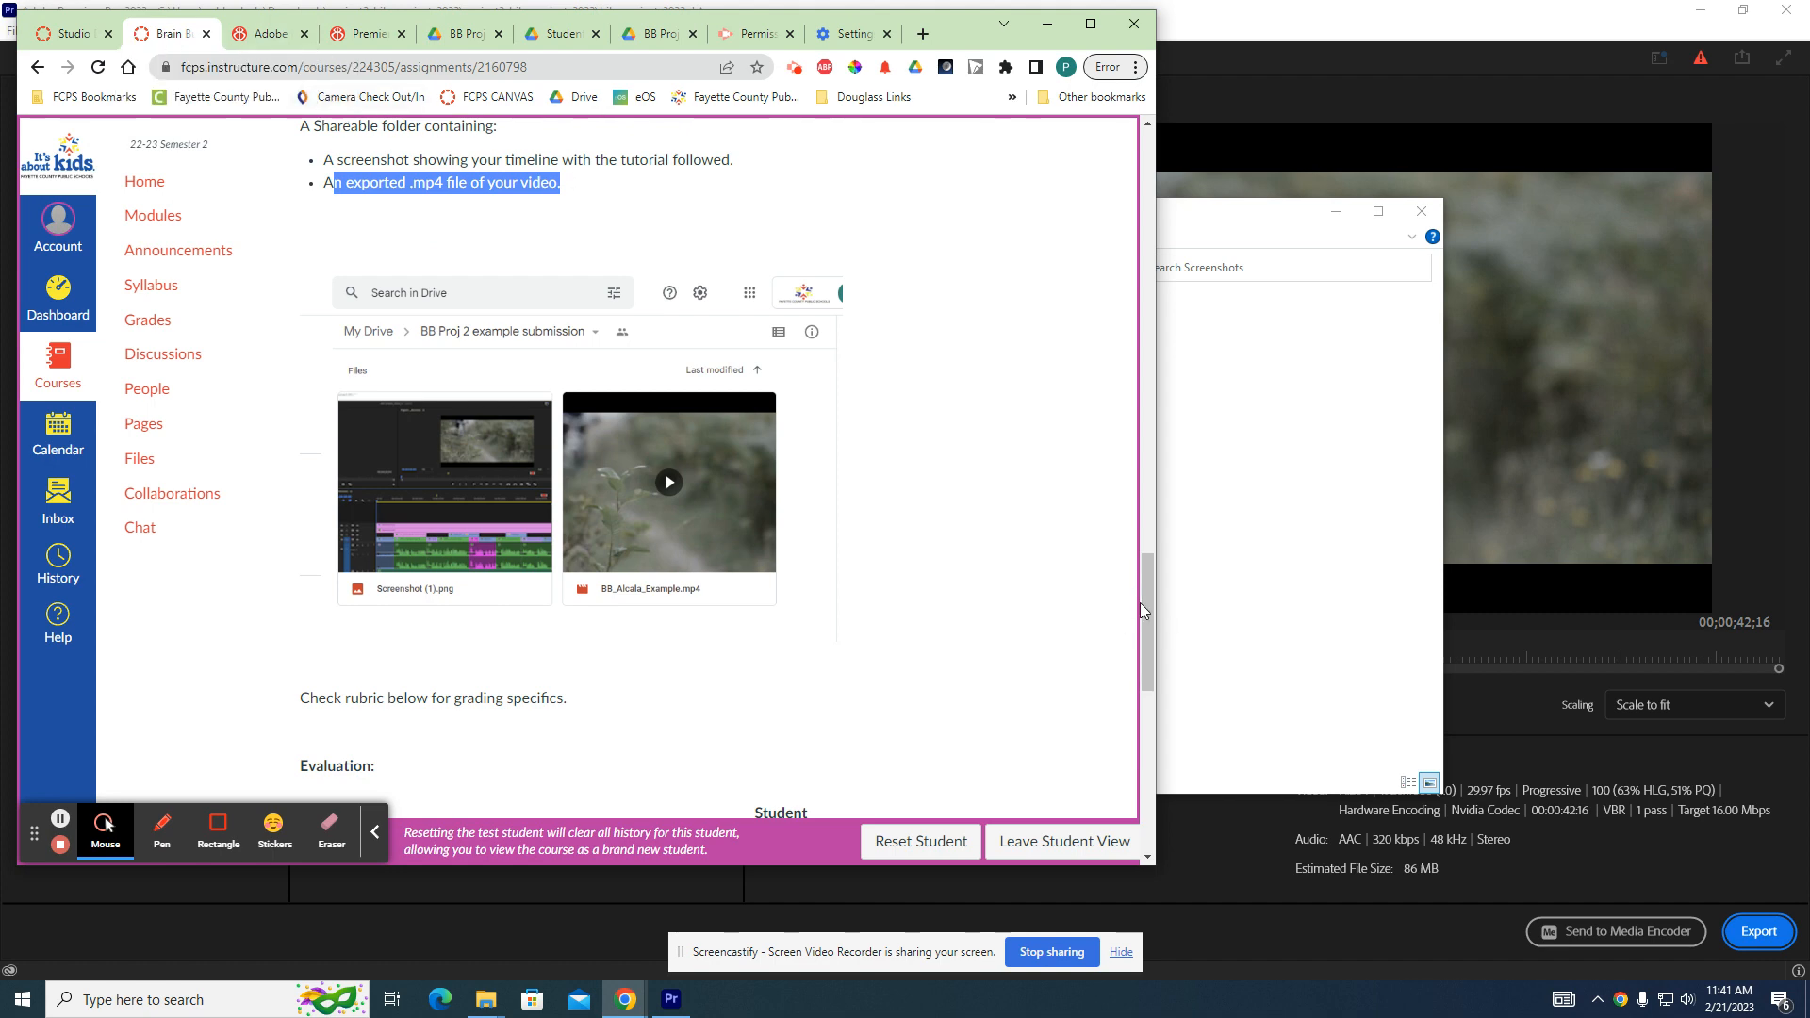
pyautogui.moveTo(1140, 609); pyautogui.dragTo(1160, 858)
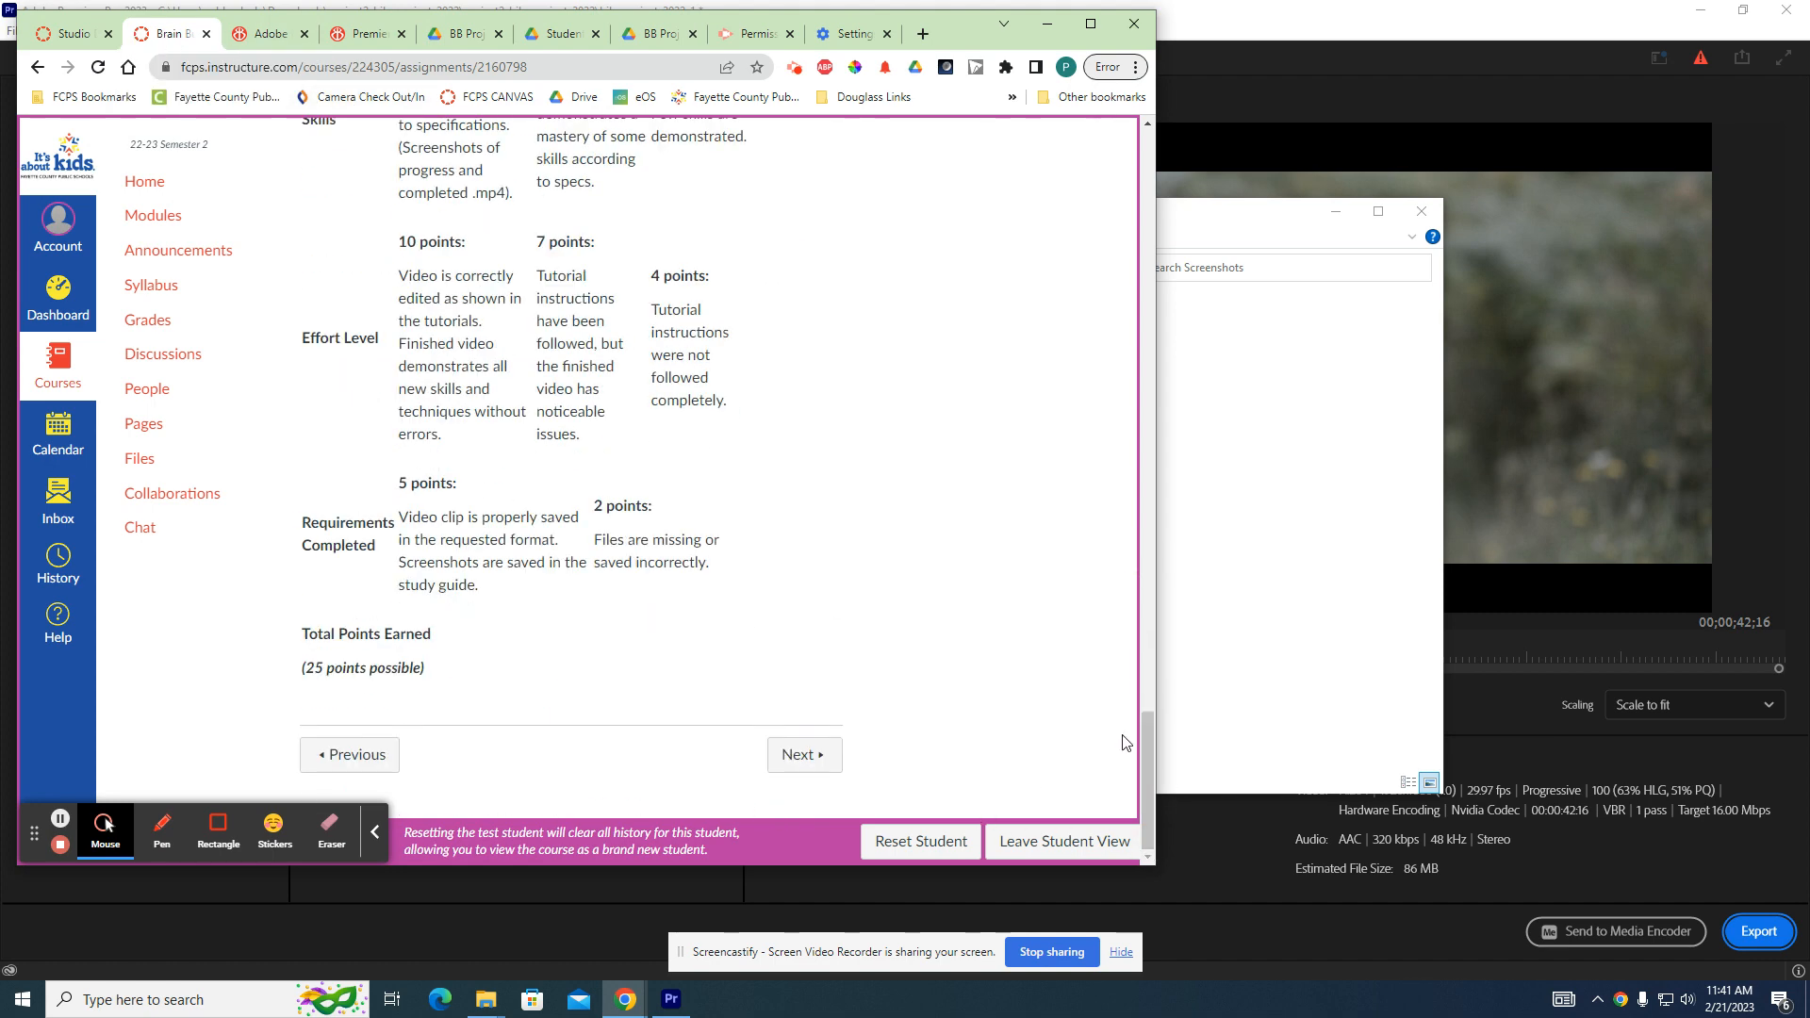
pyautogui.moveTo(1142, 741); pyautogui.dragTo(1088, 101)
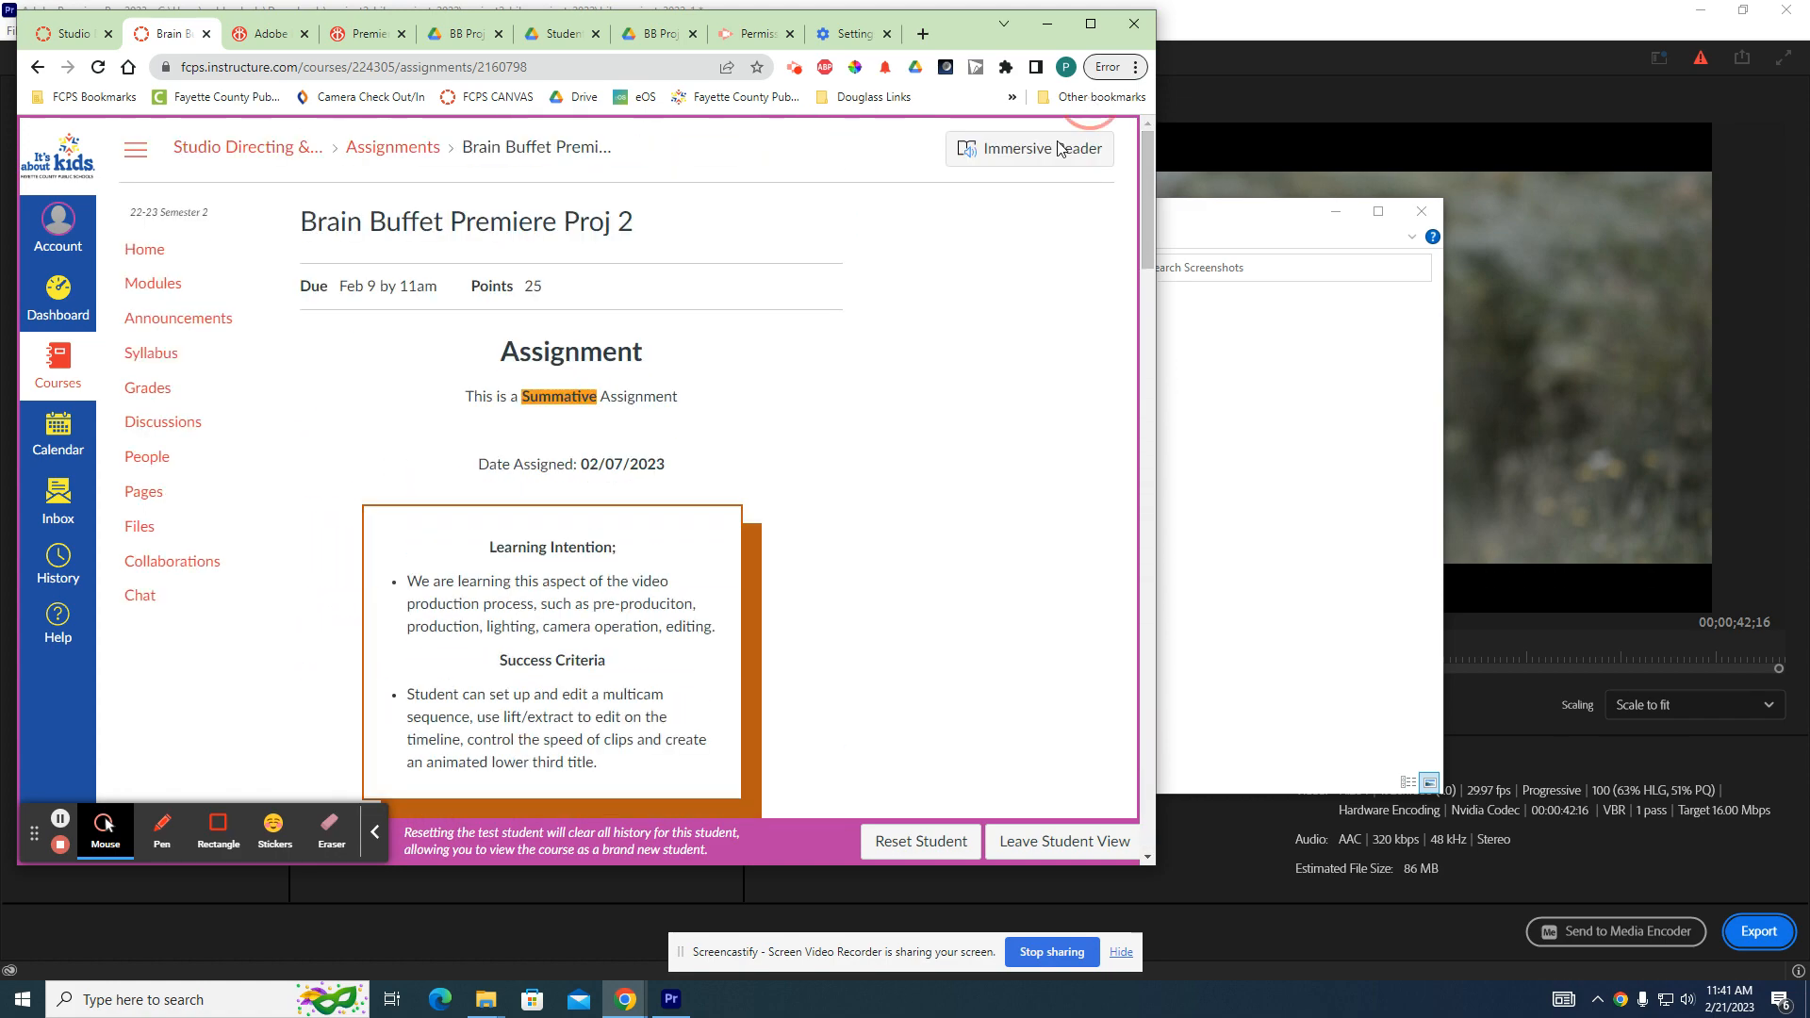
pyautogui.moveTo(1147, 158); pyautogui.dragTo(1159, 801)
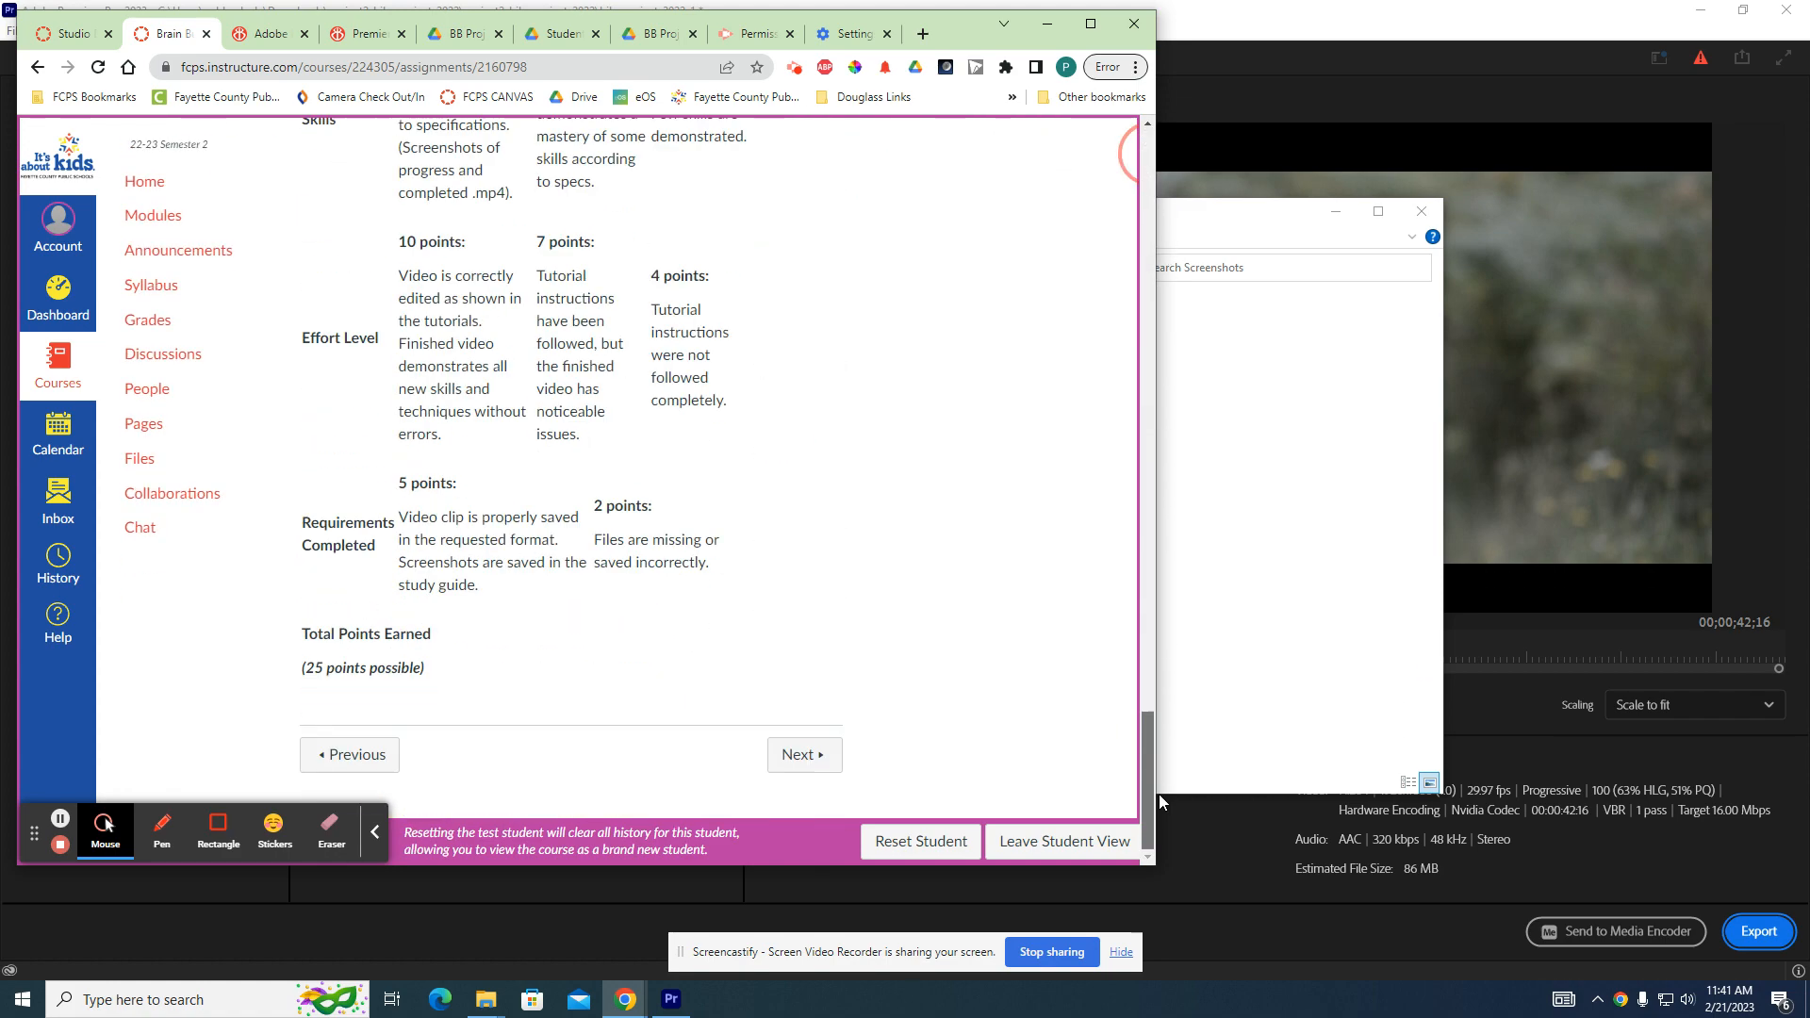
pyautogui.moveTo(1152, 735); pyautogui.dragTo(1144, 92)
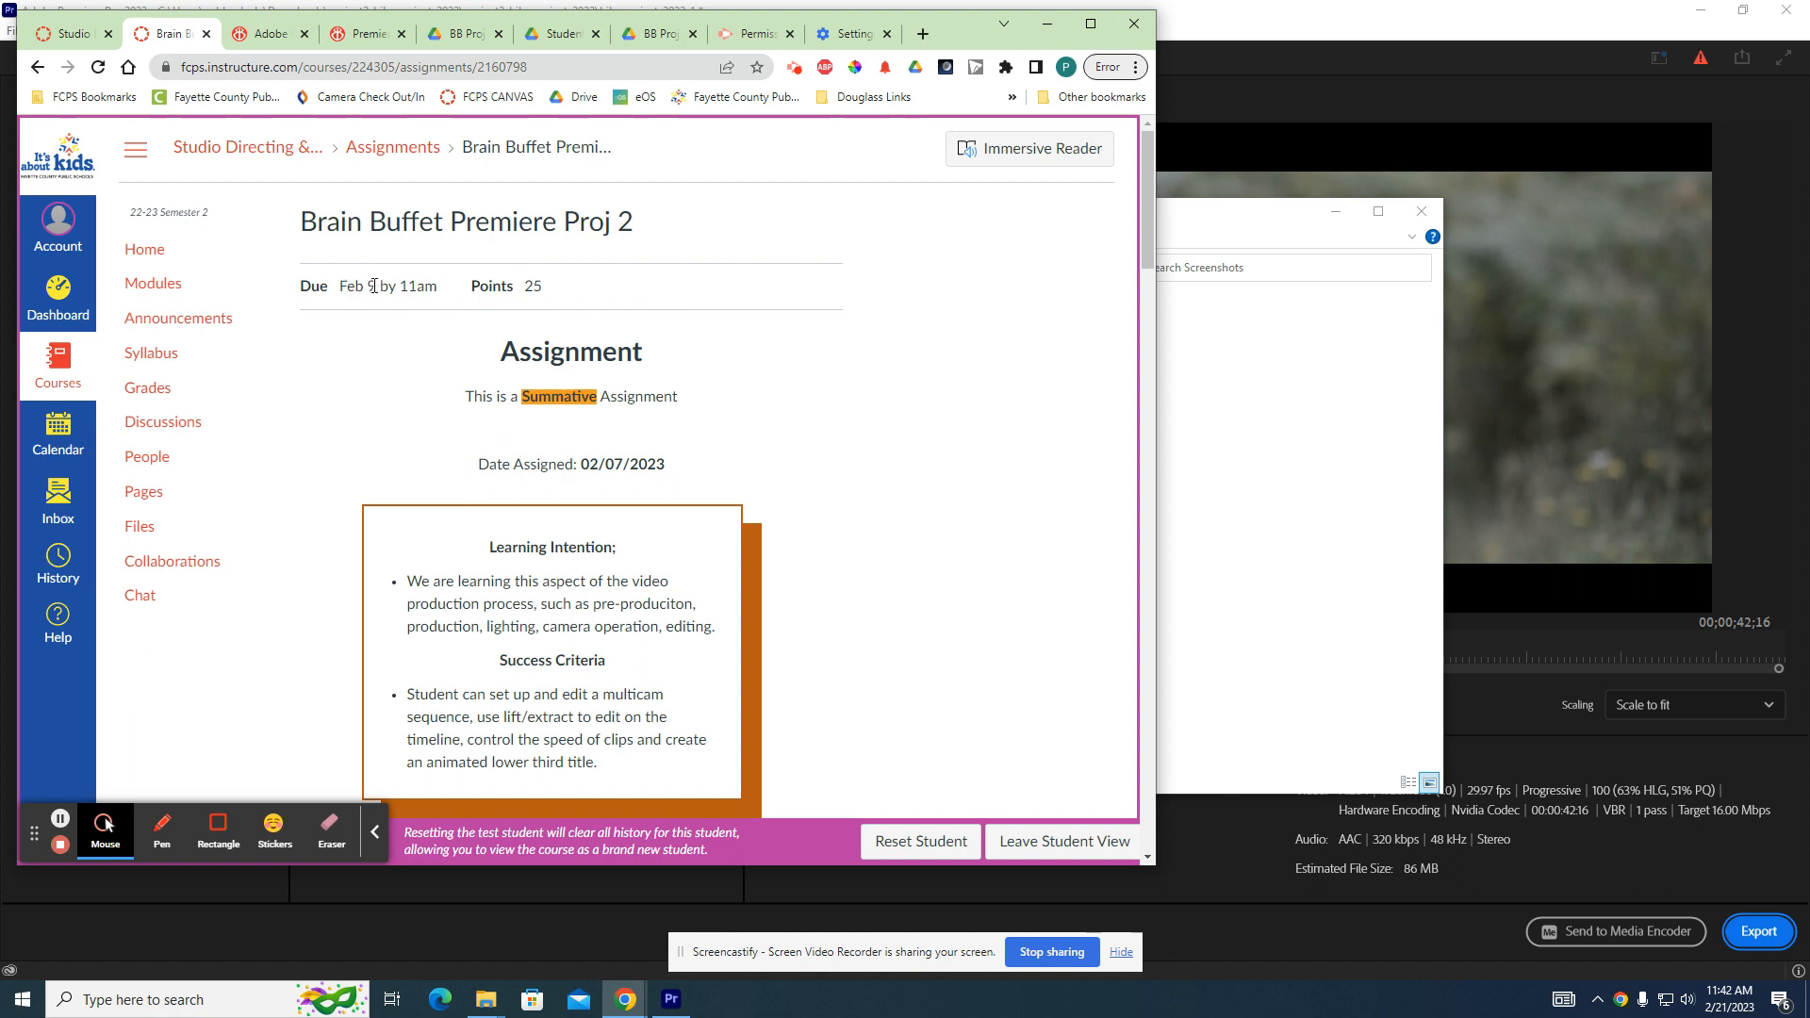
# Highlight the assignment's due date, point value and Summative label to check them.
pyautogui.moveTo(374, 286); pyautogui.dragTo(342, 286)
pyautogui.moveTo(560, 281); pyautogui.dragTo(473, 283)
pyautogui.click(671, 279)
pyautogui.moveTo(552, 395); pyautogui.dragTo(572, 394)
# Go to the Screencastify permissions page, close the Premiere browser tab, and open the Screencastify recording controls.
pyautogui.click(754, 34)
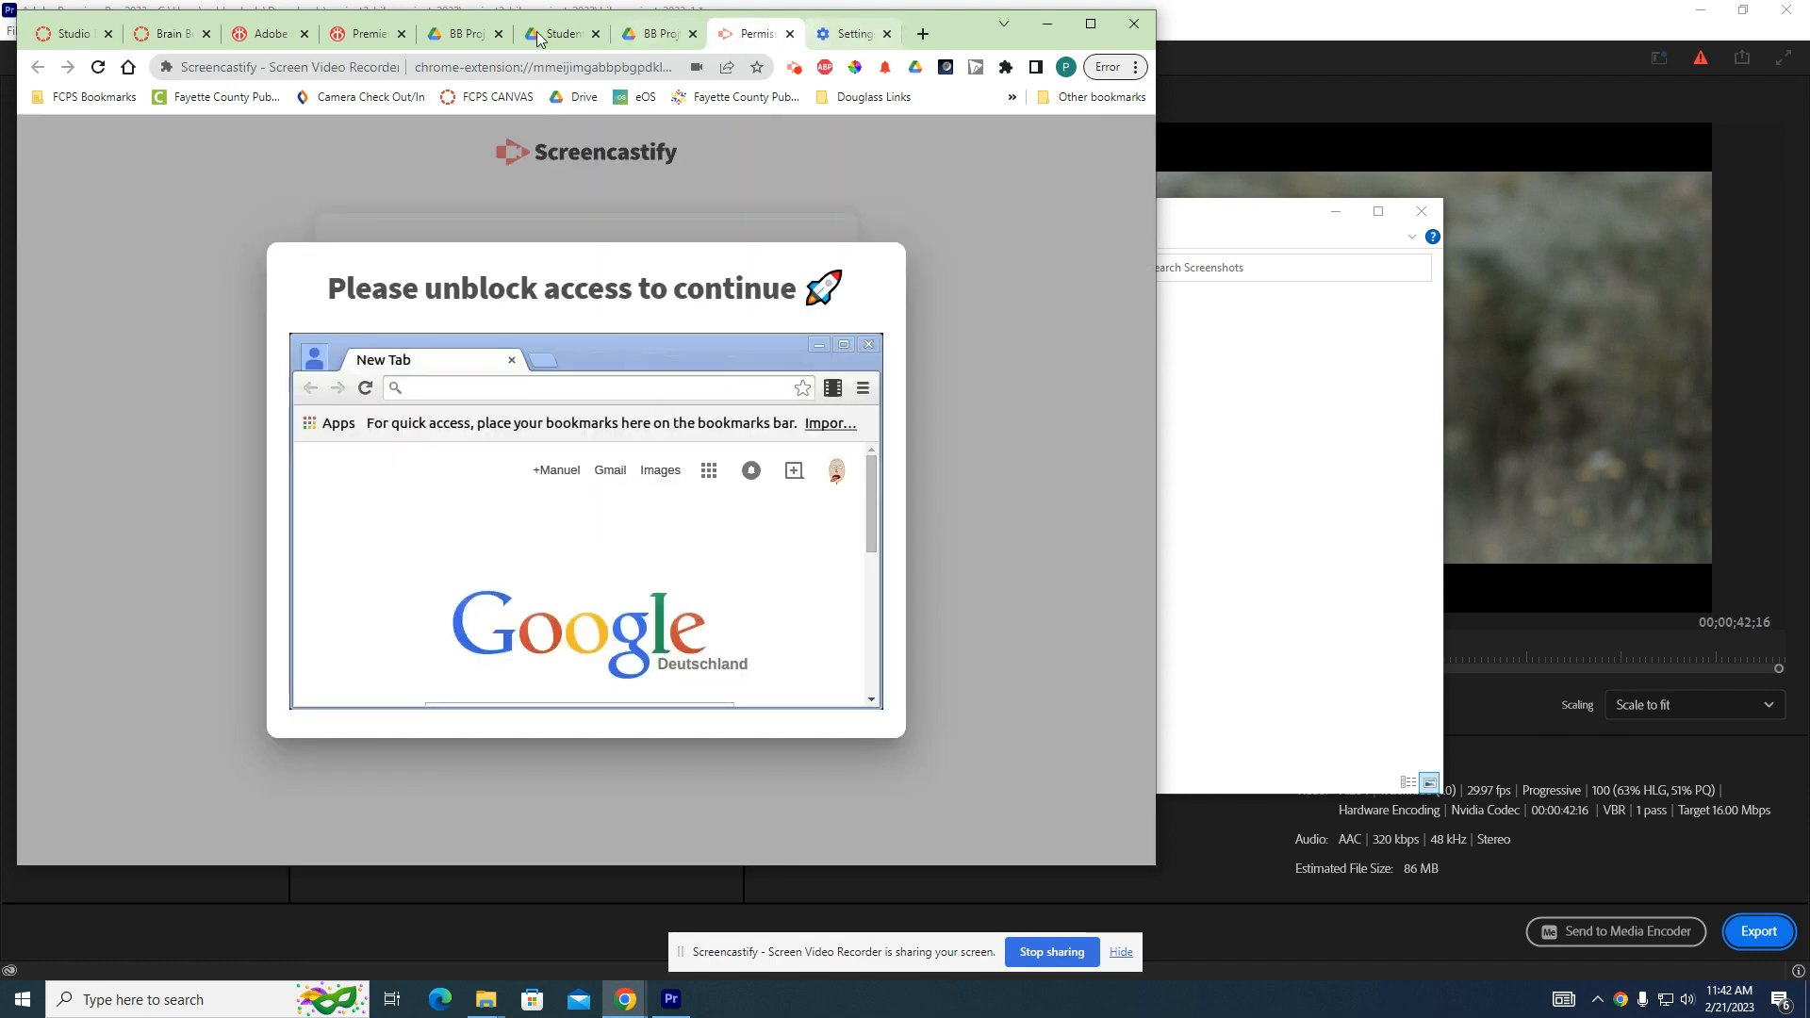
pyautogui.click(402, 34)
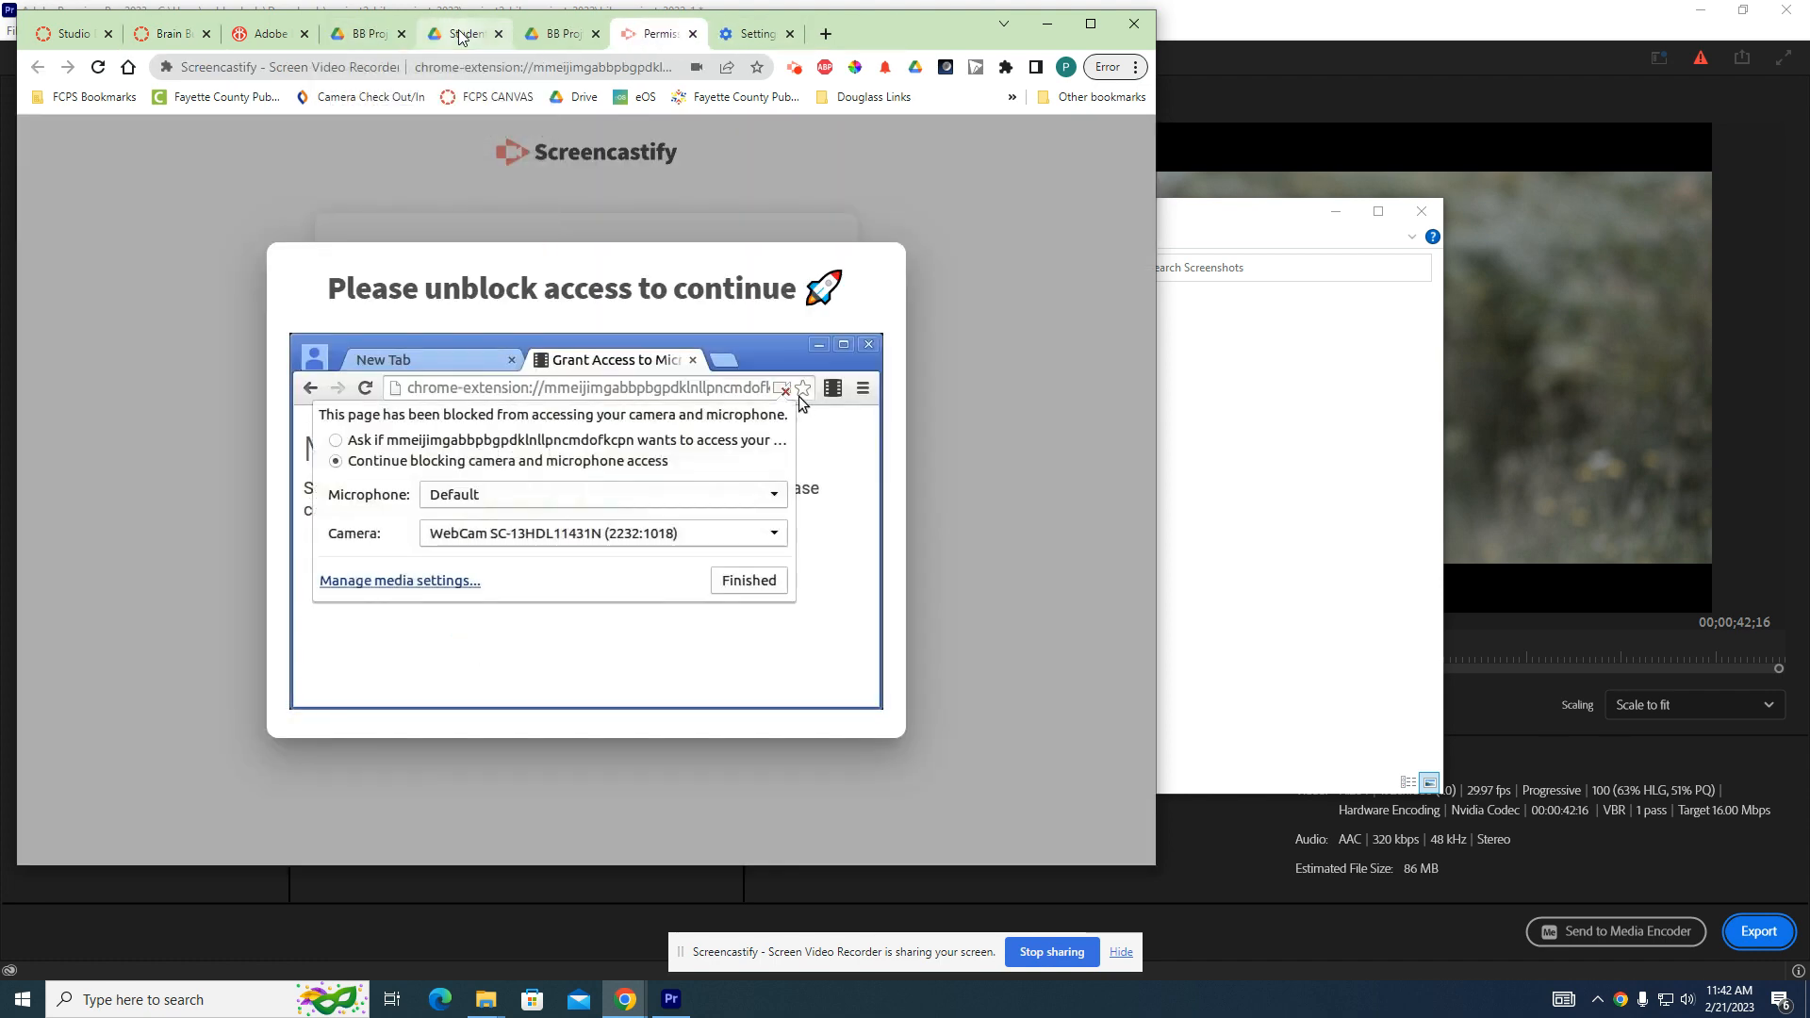
pyautogui.click(795, 67)
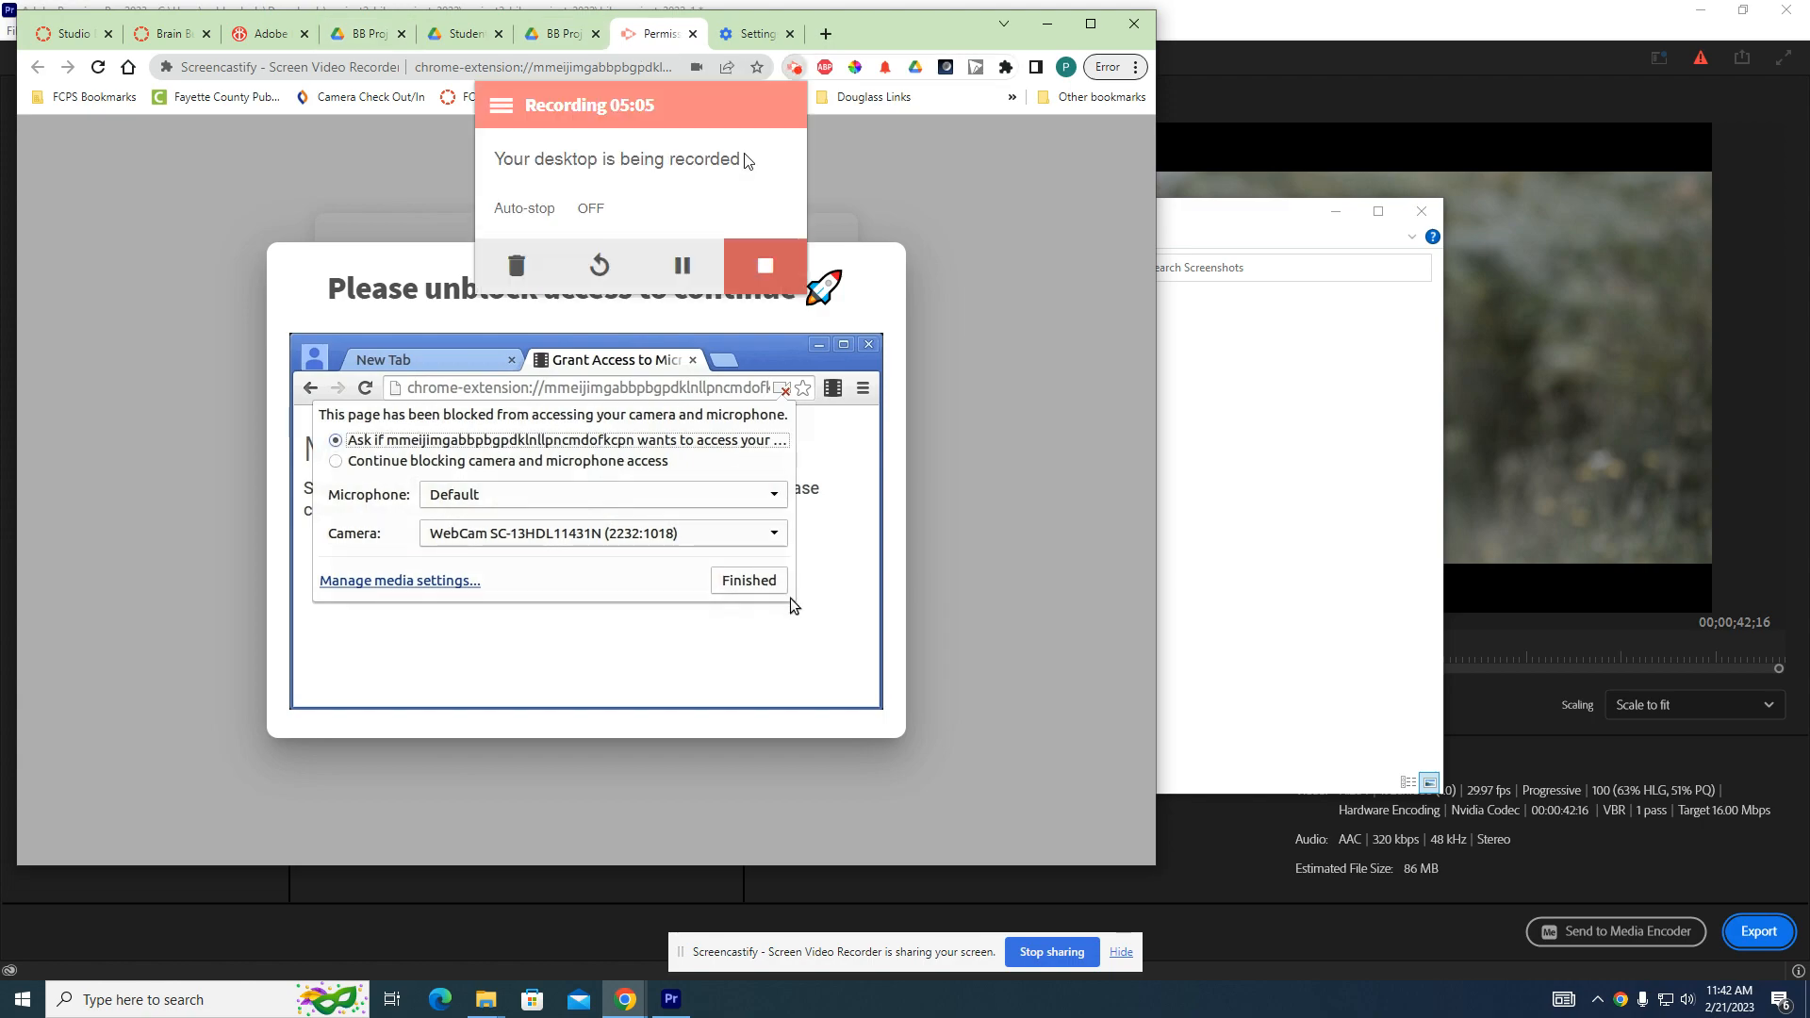